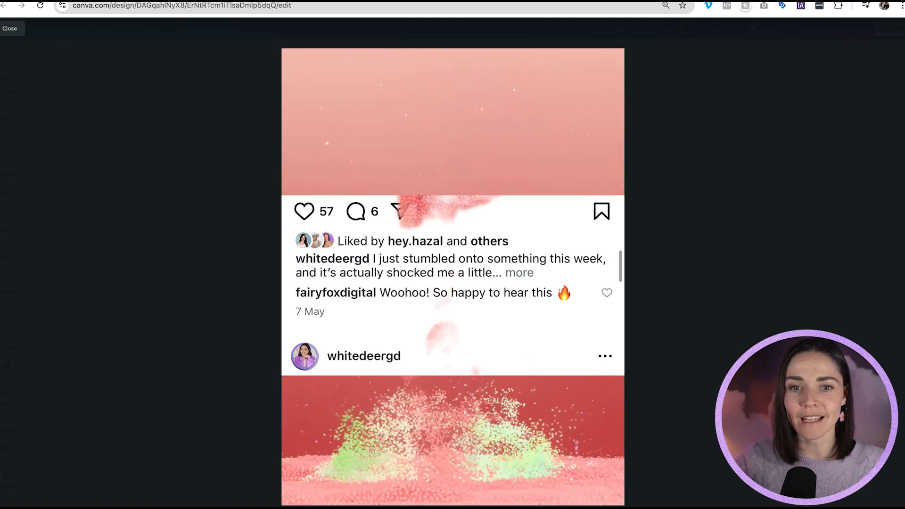
# Leave the preview, search the design types for "reel" and create a new Instagram Reel design at 1080 × 1920 px
pyautogui.press('Escape')
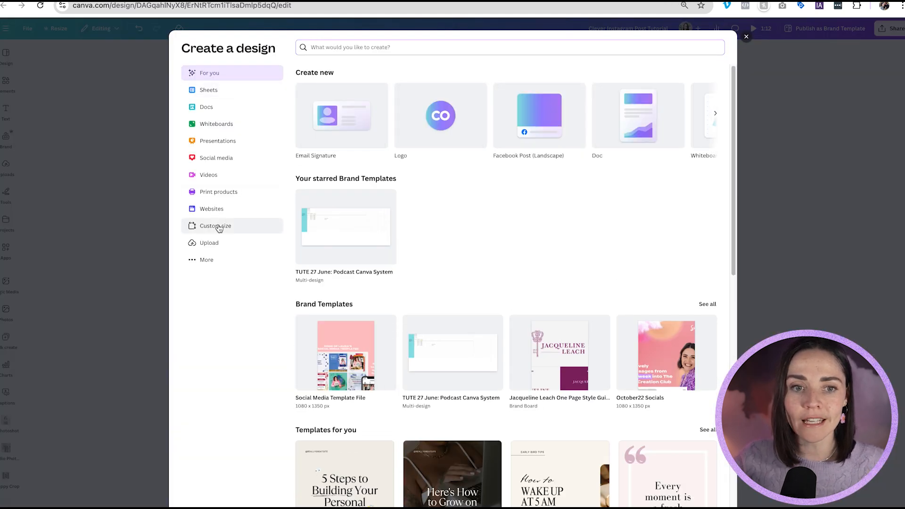
pyautogui.click(220, 159)
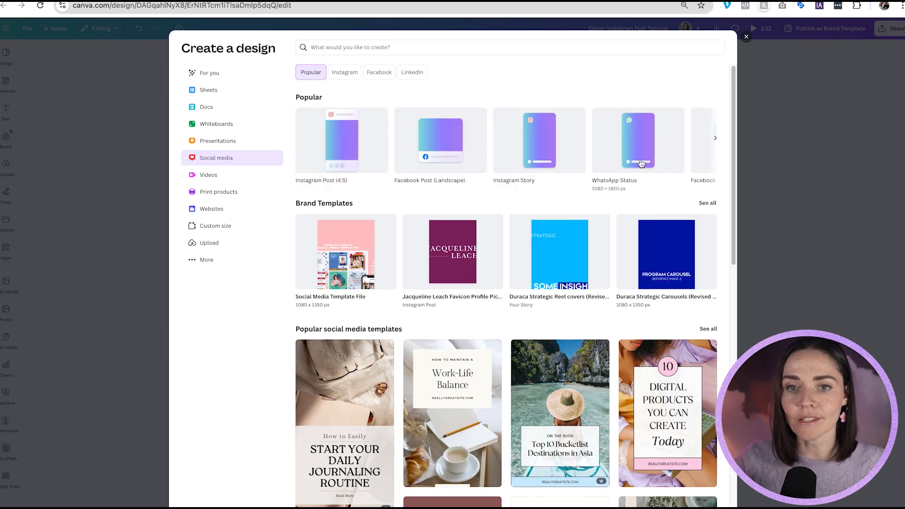
pyautogui.click(341, 44)
pyautogui.write('reel')
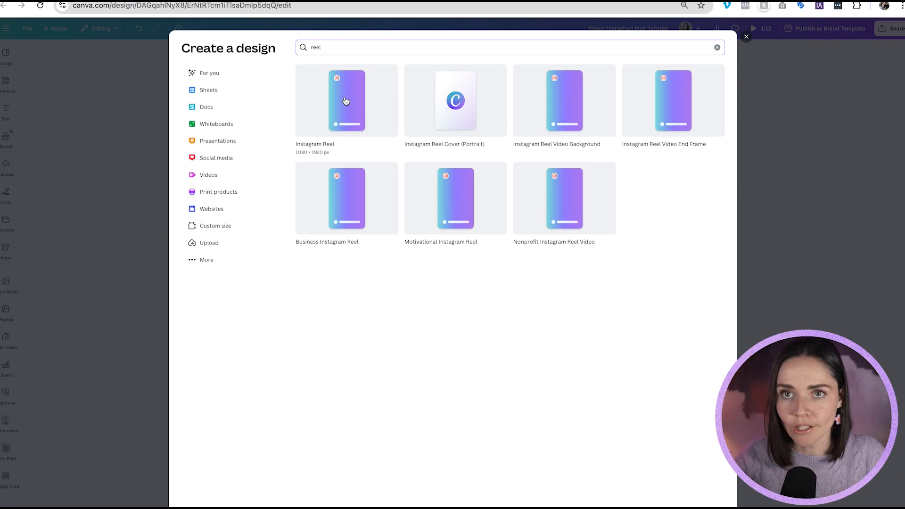
pyautogui.click(346, 101)
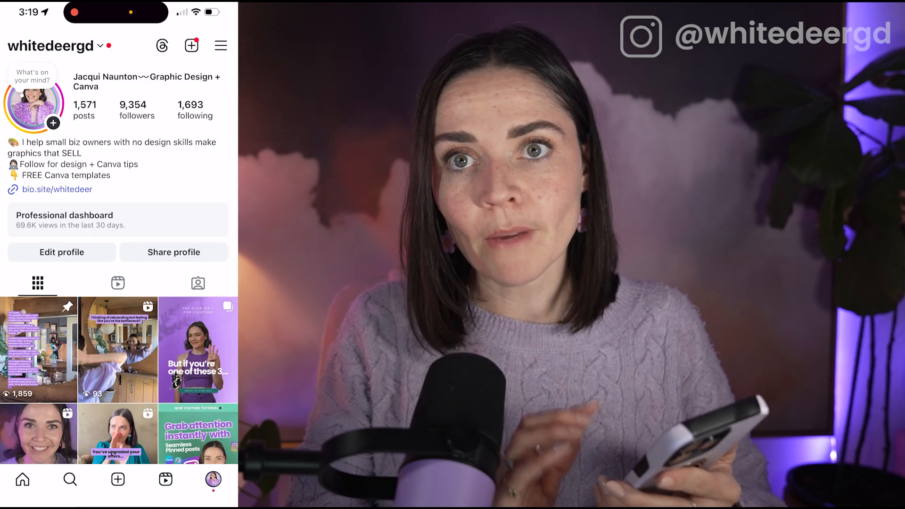
# In Instagram on the phone, open the profile's two-laptop comparison post and show its caption area together with the next post's header
pyautogui.scroll(-5, 119, 283)
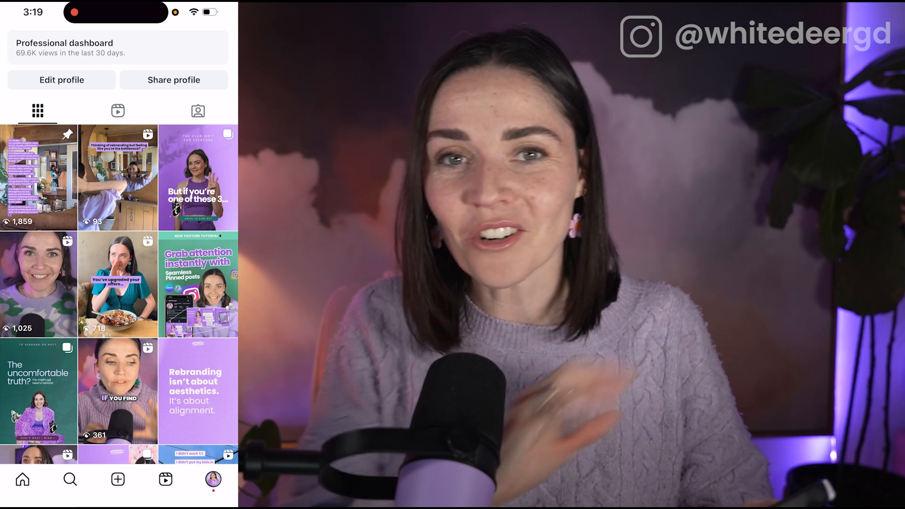
pyautogui.scroll(-2, 119, 269)
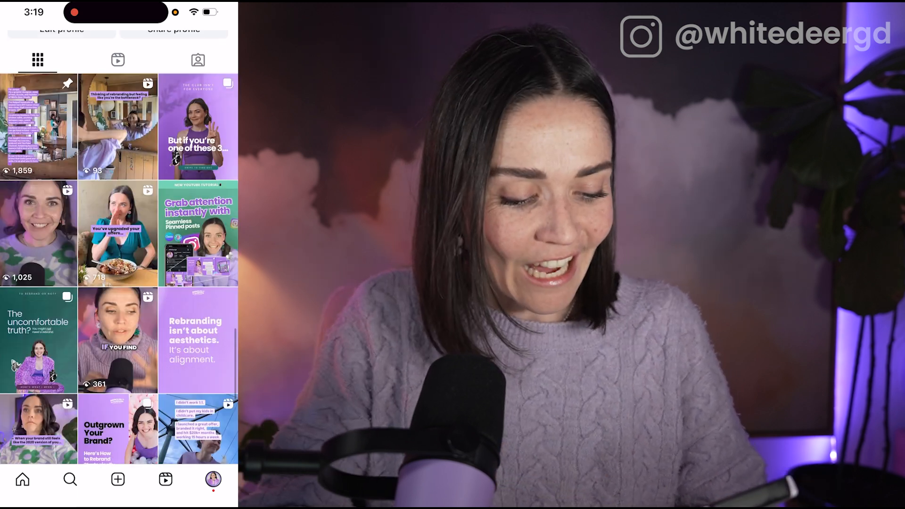
pyautogui.scroll(-5, 120, 247)
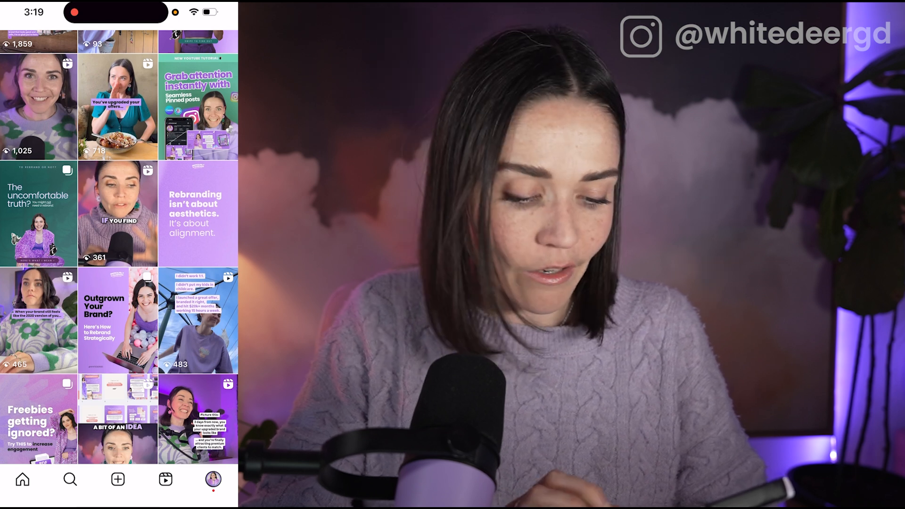
pyautogui.scroll(-12, 119, 248)
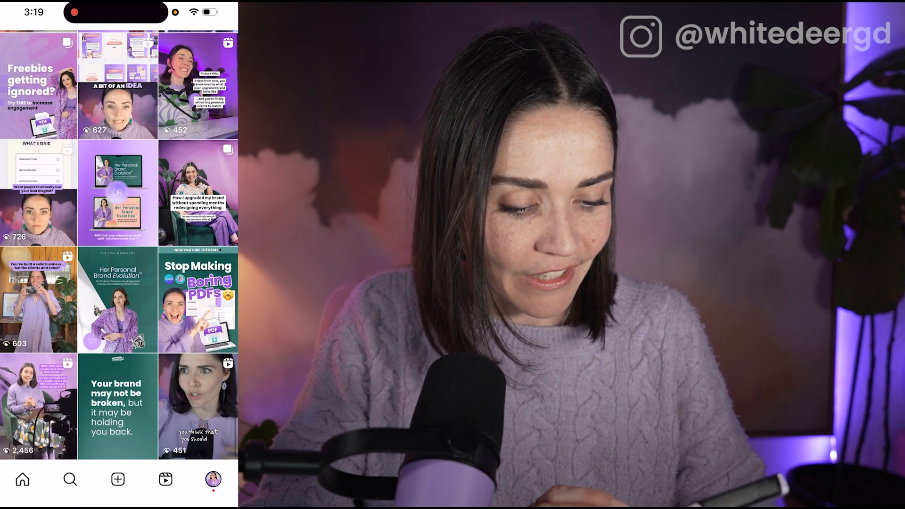
pyautogui.click(118, 192)
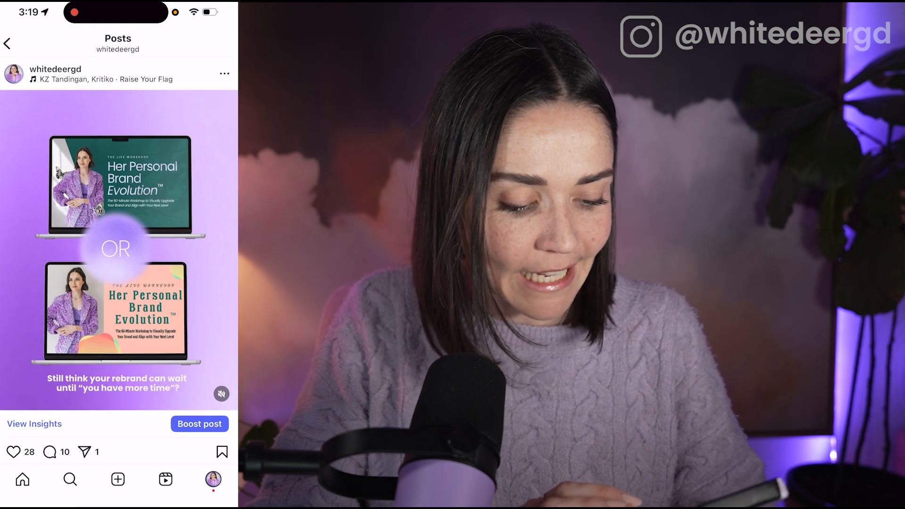
pyautogui.scroll(-11, 119, 247)
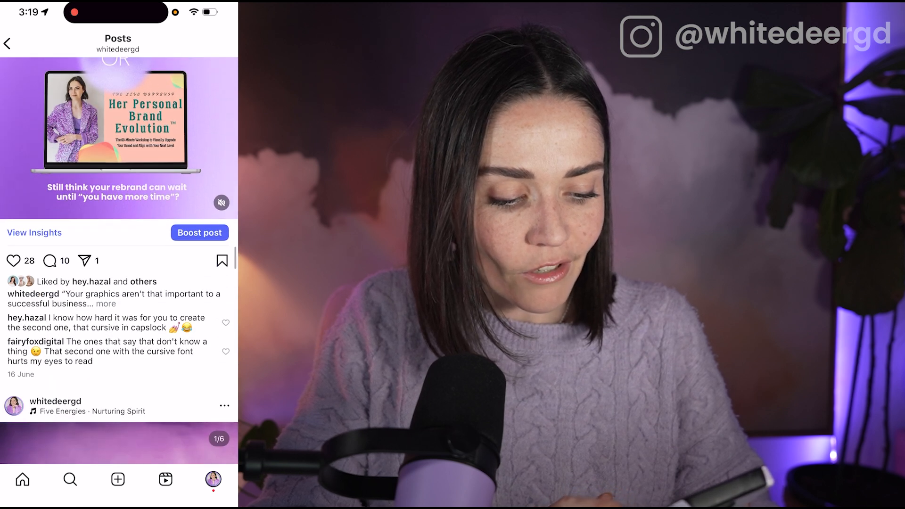
pyautogui.scroll(2, 120, 247)
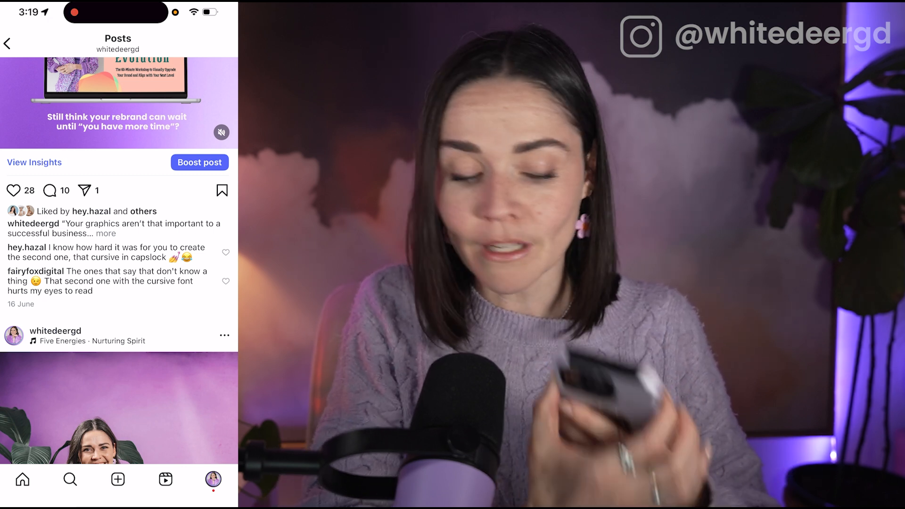
# Capture a screenshot of the feed between the two posts and share it from the screenshot editor
pyautogui.press('Print')
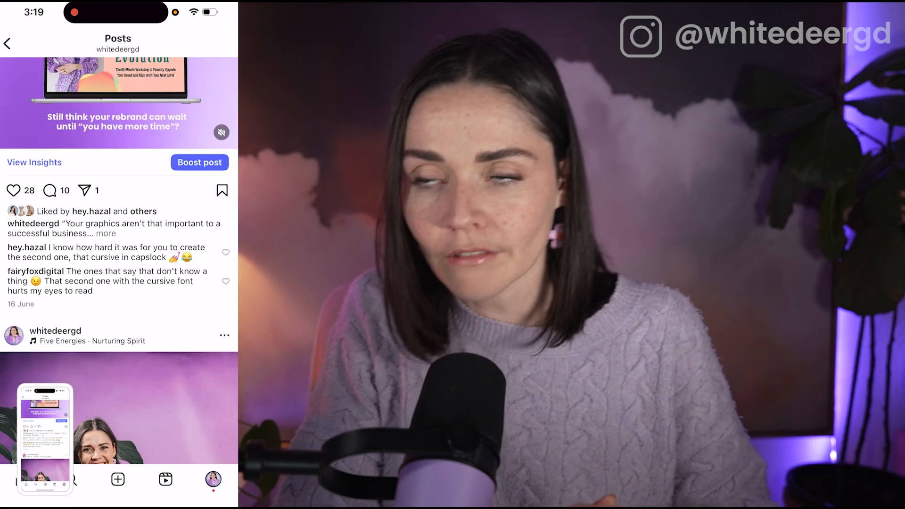
pyautogui.click(45, 438)
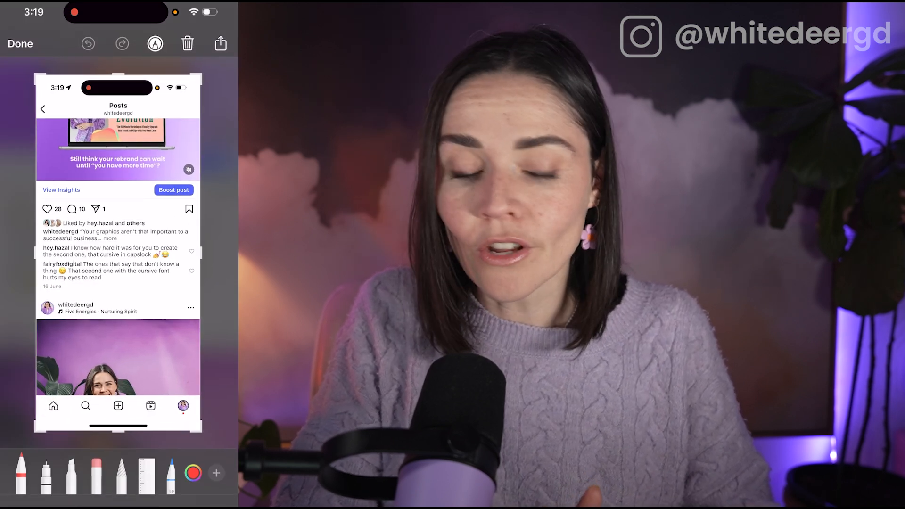
pyautogui.click(221, 44)
pyautogui.click(24, 426)
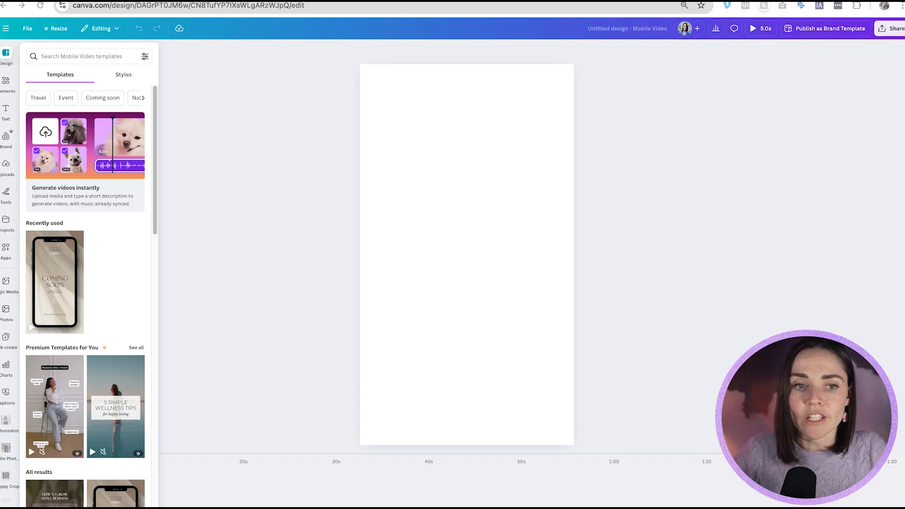
# In Canva, place the uploaded Instagram screenshot on the page and crop it to the strip from the like icons to the next post's header
pyautogui.click(5, 165)
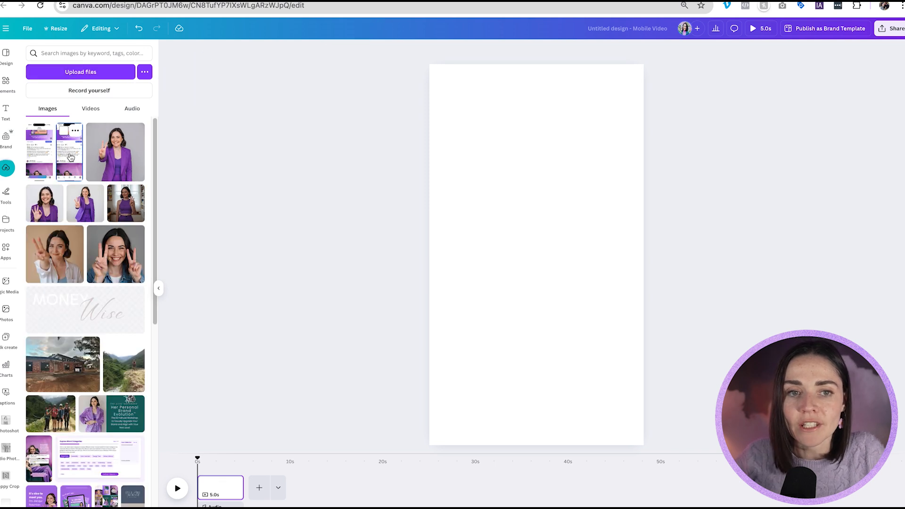
pyautogui.click(71, 157)
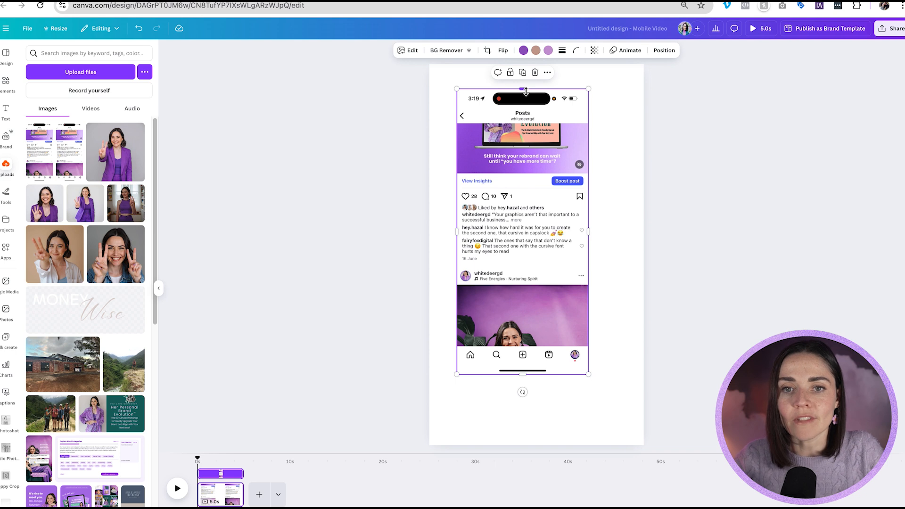
pyautogui.scroll(5, 528, 90)
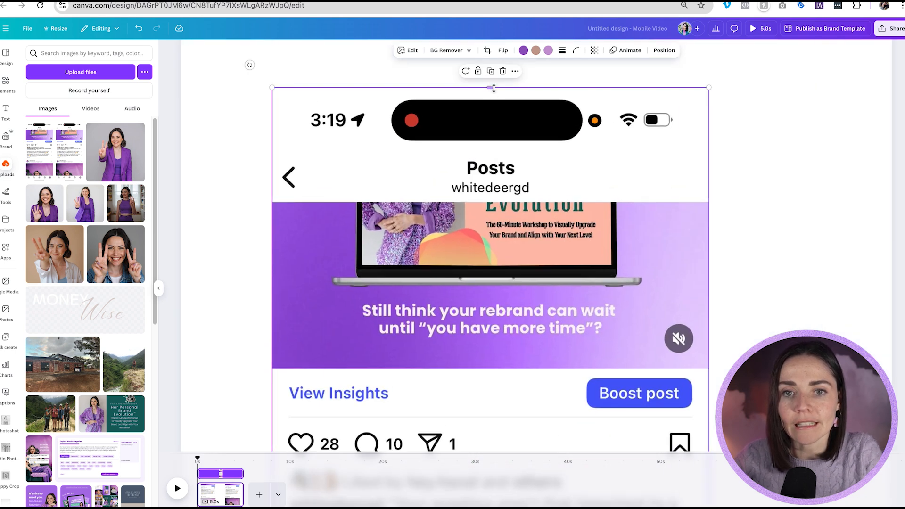
pyautogui.scroll(-3, 491, 86)
pyautogui.moveTo(505, 90); pyautogui.dragTo(515, 245)
pyautogui.scroll(-2, 520, 258)
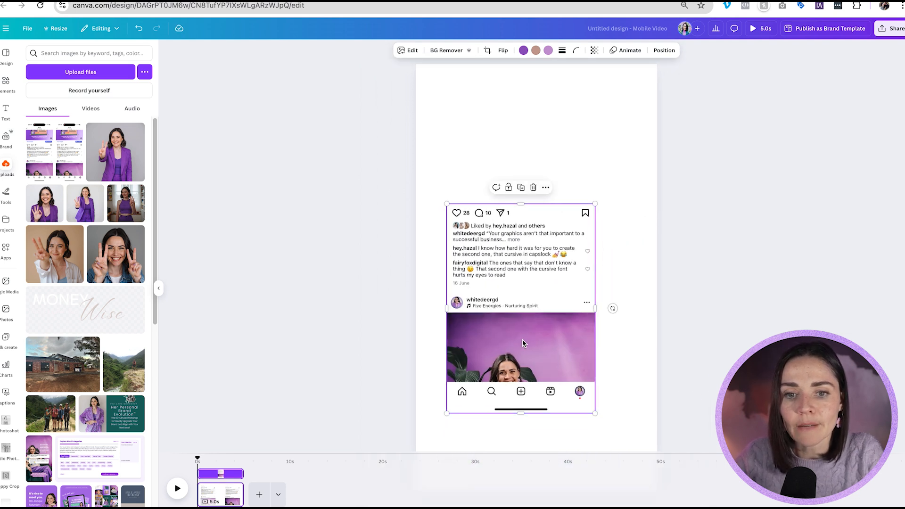
pyautogui.moveTo(522, 414); pyautogui.dragTo(521, 313)
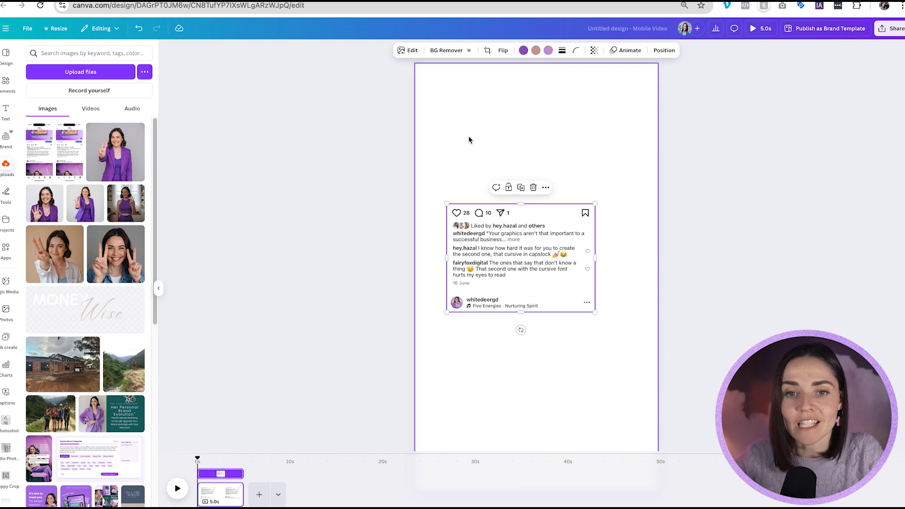
# Enlarge the cropped screenshot strip to the full page width and position it in the upper middle of the page
pyautogui.moveTo(508, 256); pyautogui.dragTo(477, 206)
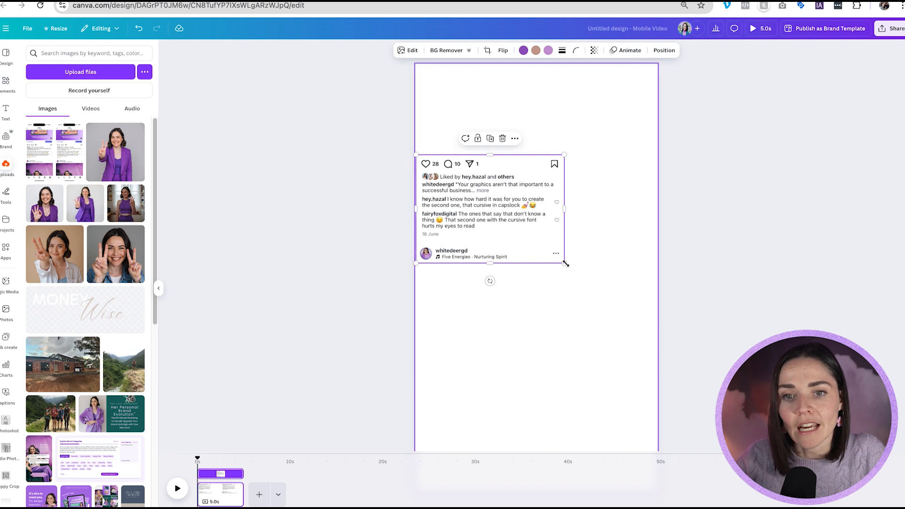
pyautogui.moveTo(565, 265); pyautogui.dragTo(657, 332)
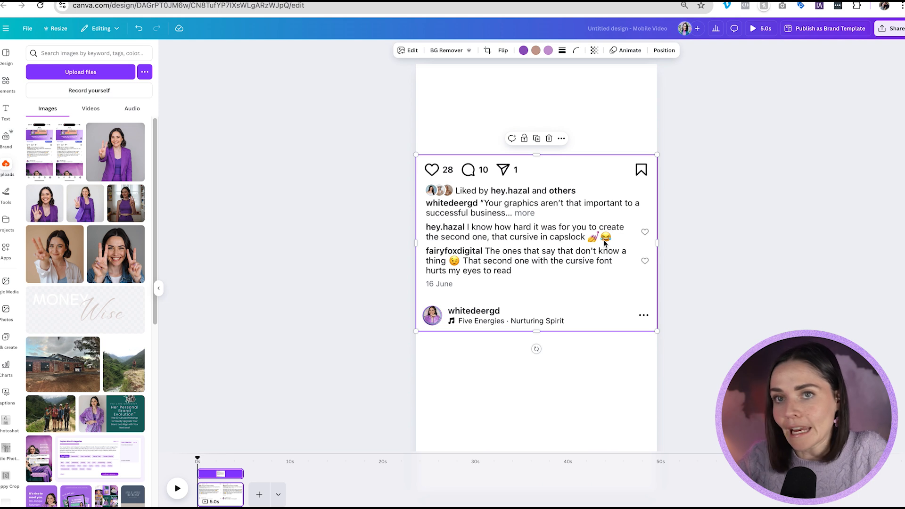
pyautogui.moveTo(605, 230); pyautogui.dragTo(599, 207)
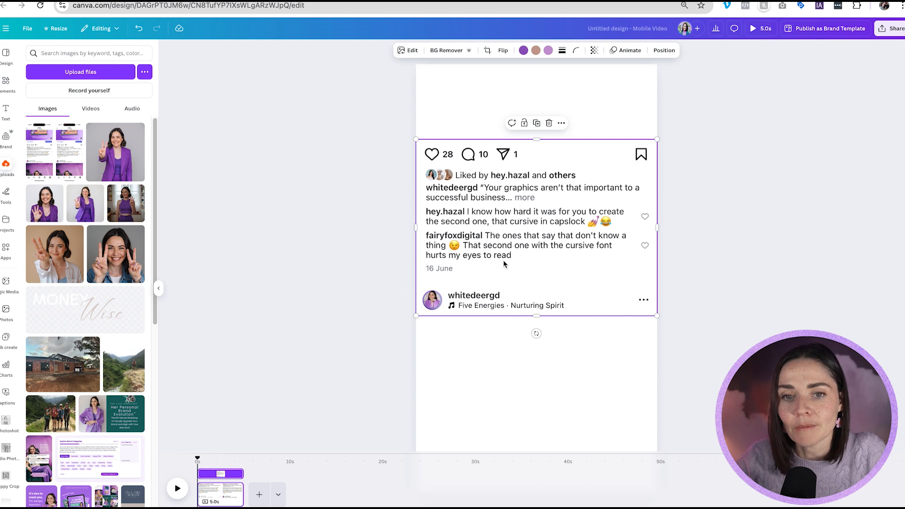
# Duplicate the strip and crop out the comments, keeping icons and caption in one copy and the date and profile header in the other
pyautogui.scroll(-2, 502, 357)
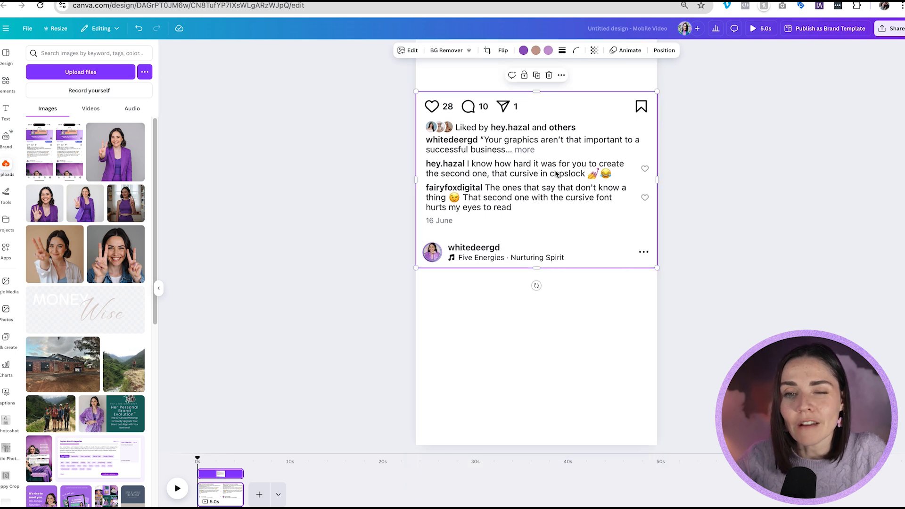
pyautogui.hotkey('ctrl', 'd')
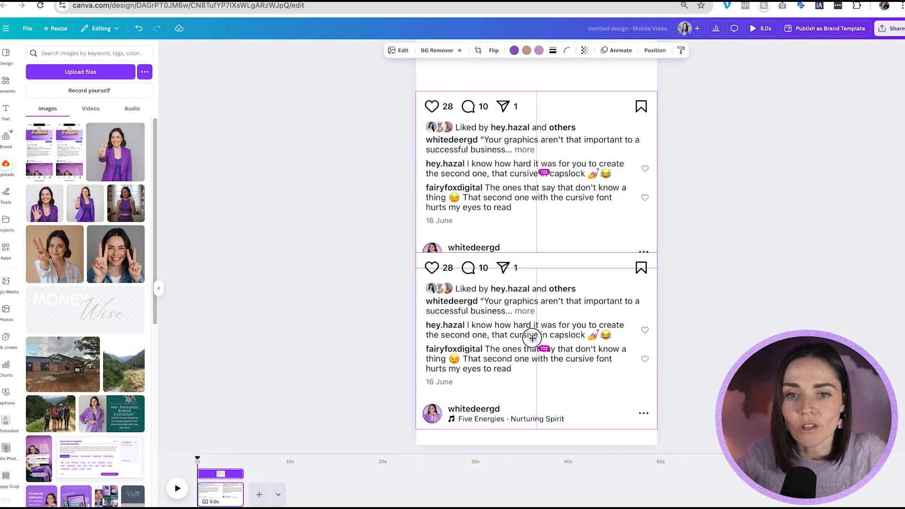
pyautogui.moveTo(539, 269); pyautogui.dragTo(537, 157)
pyautogui.moveTo(542, 302); pyautogui.dragTo(546, 190)
# Select both cropped strips and move them together down to the middle of the page
pyautogui.scroll(2, 613, 259)
pyautogui.moveTo(674, 335); pyautogui.dragTo(581, 168)
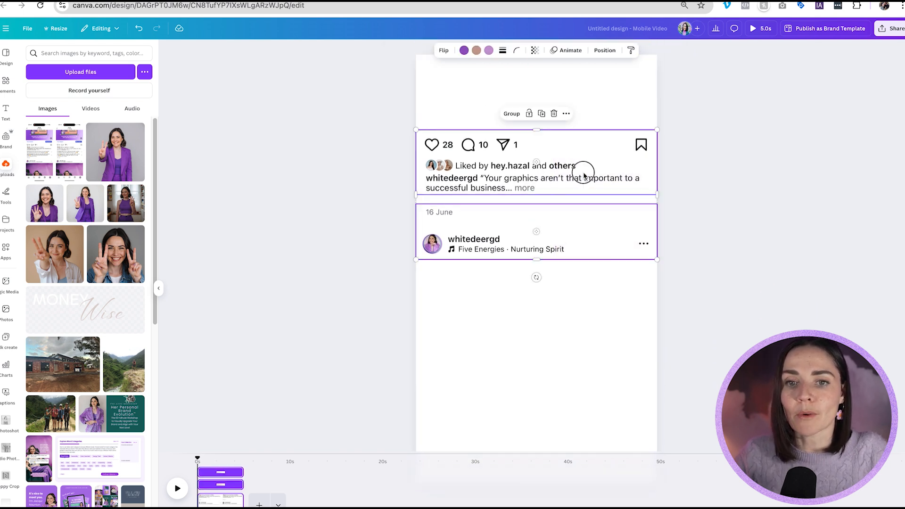
pyautogui.scroll(1, 604, 339)
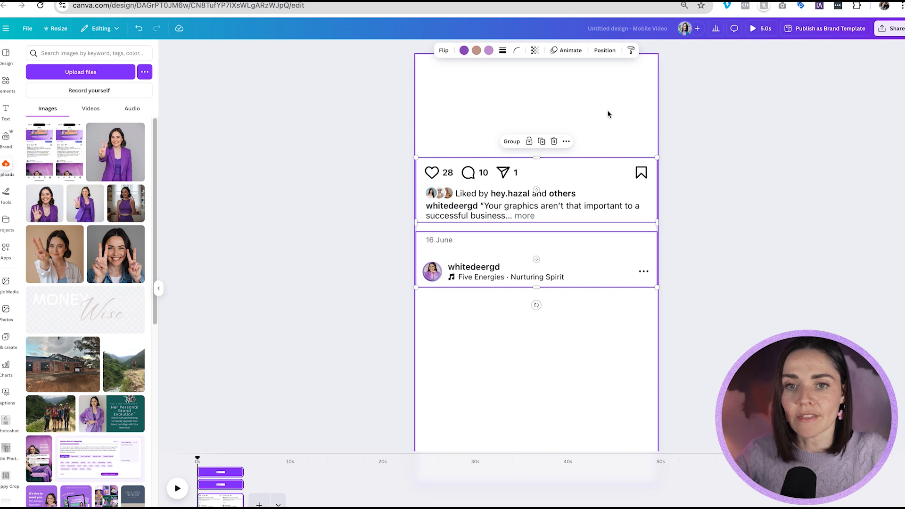
pyautogui.moveTo(608, 182); pyautogui.dragTo(606, 211)
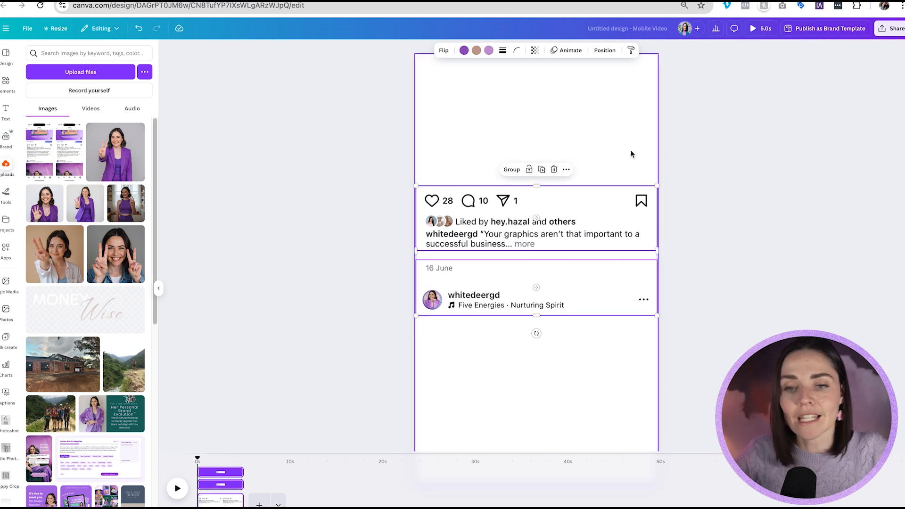
pyautogui.click(643, 132)
# Check the strips' placement on the page and shift both slightly further down
pyautogui.scroll(2, 479, 208)
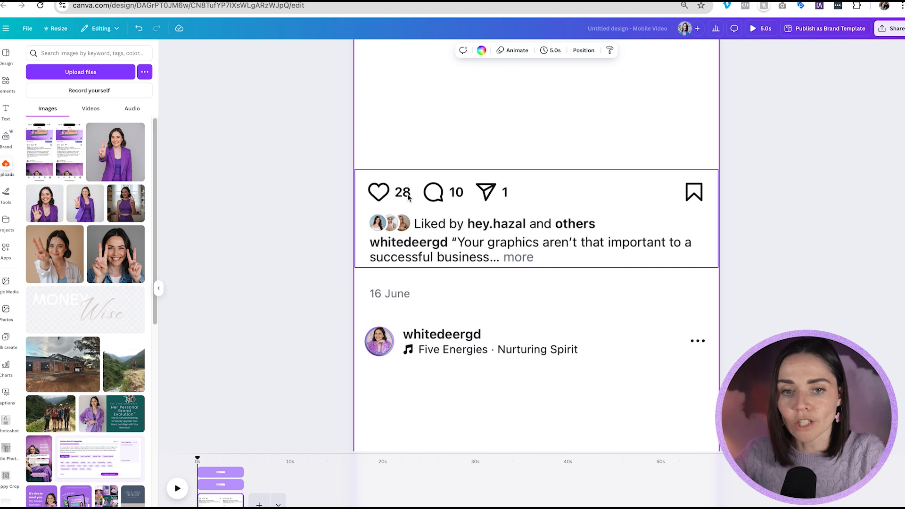
pyautogui.scroll(-1, 462, 196)
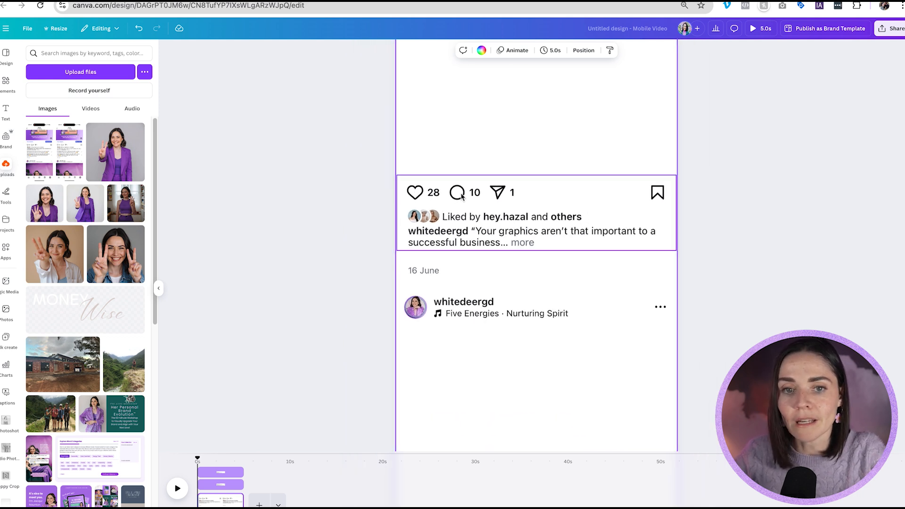
pyautogui.scroll(-2, 462, 196)
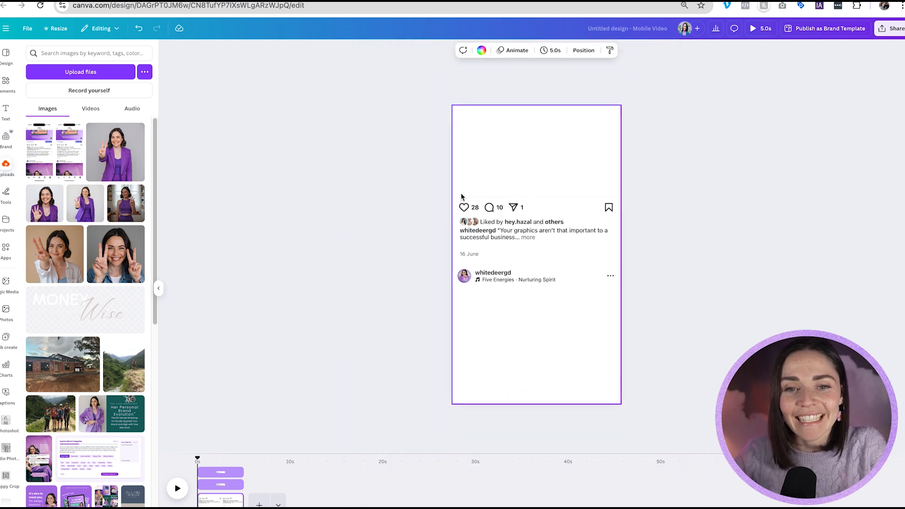
pyautogui.scroll(1, 446, 194)
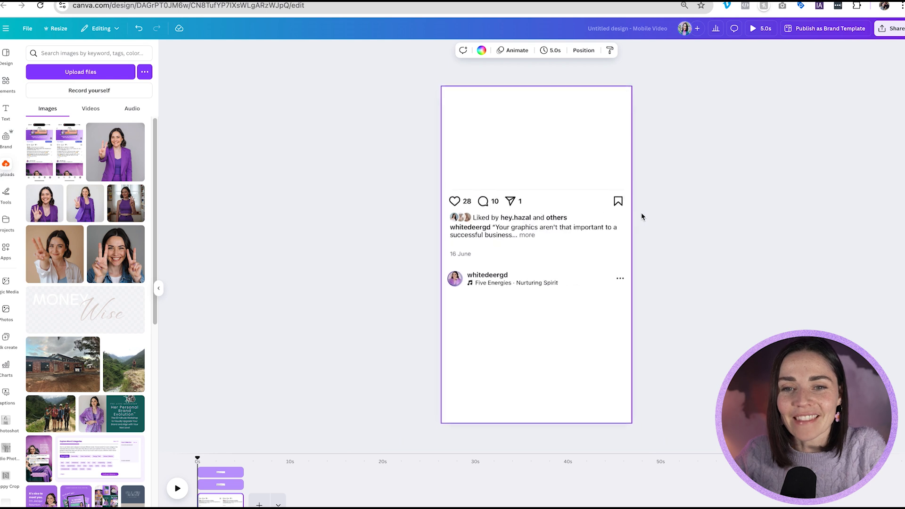
pyautogui.click(587, 198)
pyautogui.click(645, 147)
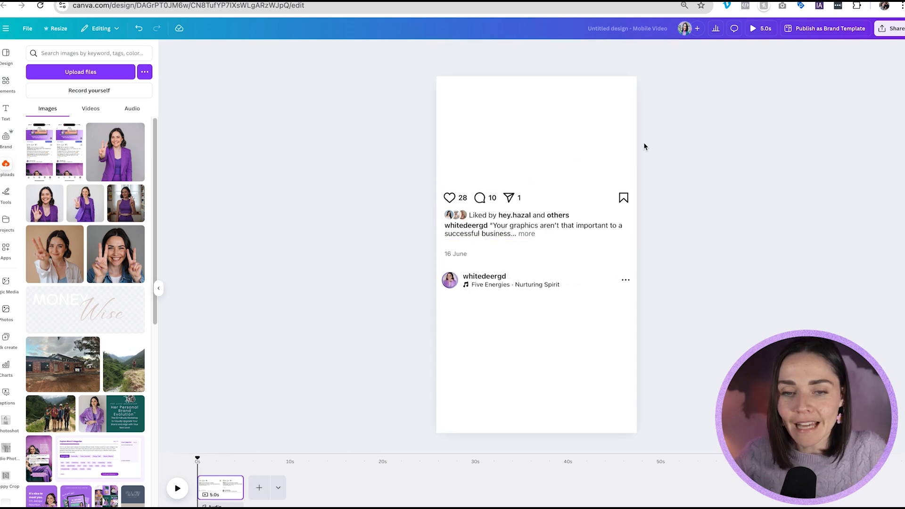
pyautogui.moveTo(604, 159); pyautogui.dragTo(579, 288)
pyautogui.click(352, 205)
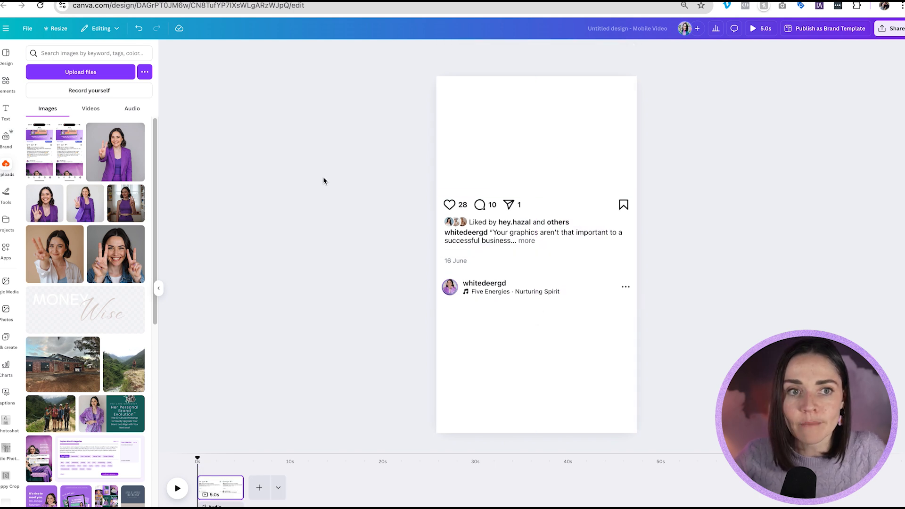
# Switch to Instagram to examine the layout of the meshki reel, and return to the Canva design
pyautogui.hotkey('ctrl', 'Tab')
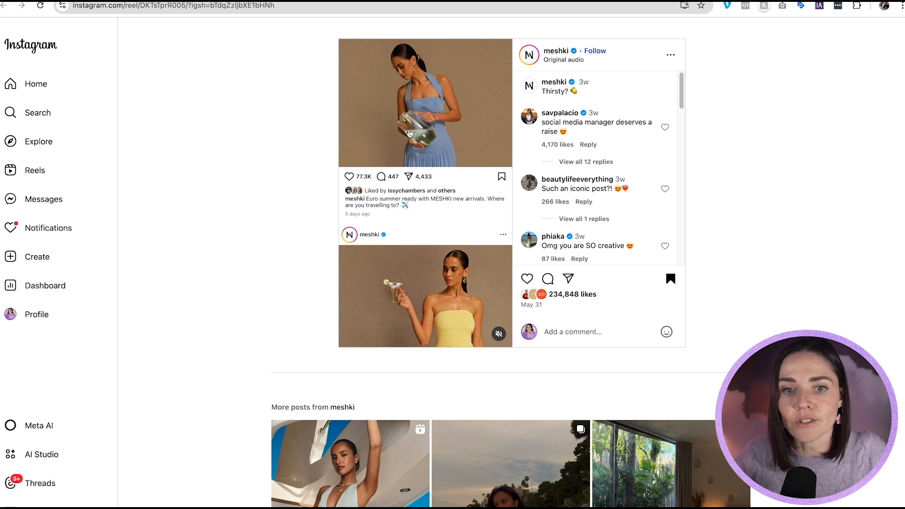
pyautogui.hotkey('ctrl', 'shift', 'Tab')
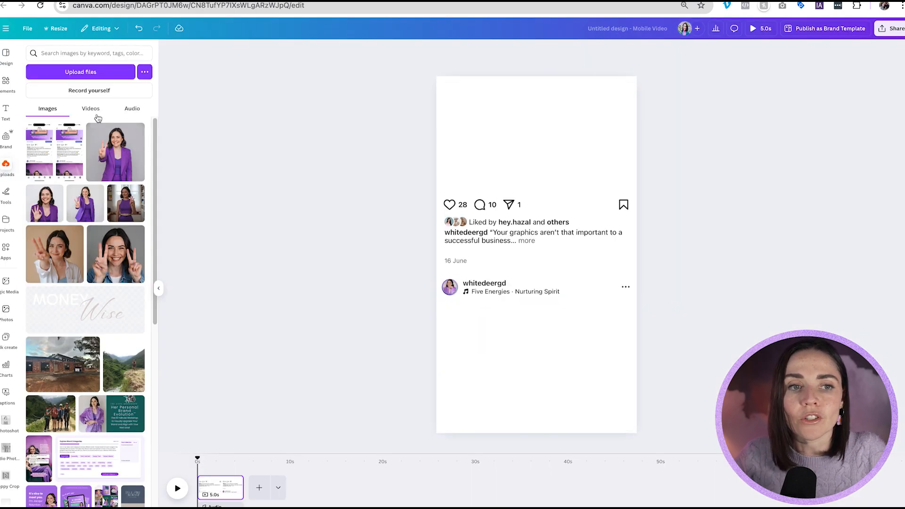
# Search the photo elements for "pouring drink", refine the search to "pouring drink woman" and browse the photos
pyautogui.click(8, 82)
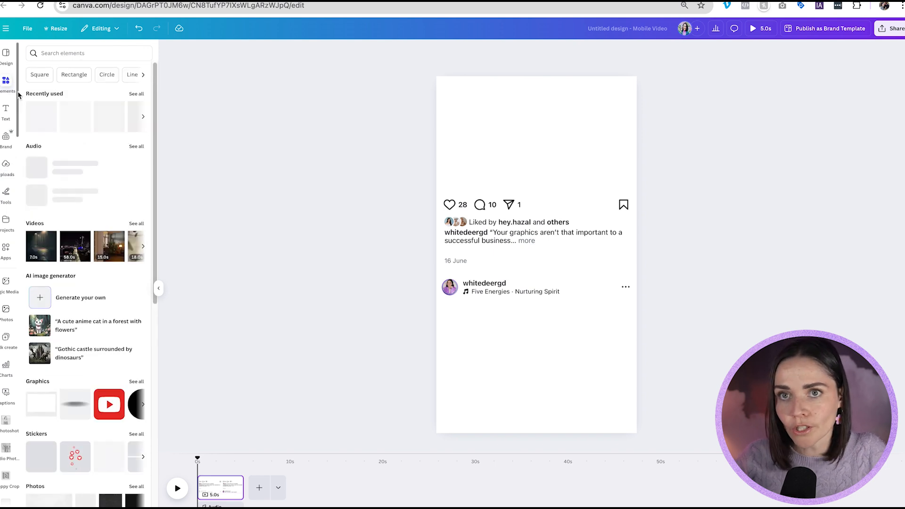
pyautogui.click(78, 54)
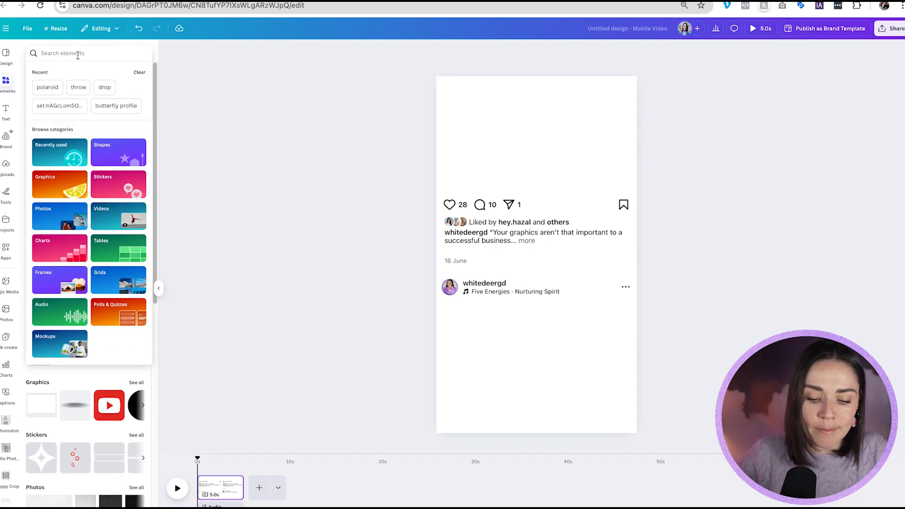
pyautogui.write('pouring drink')
pyautogui.press('Return')
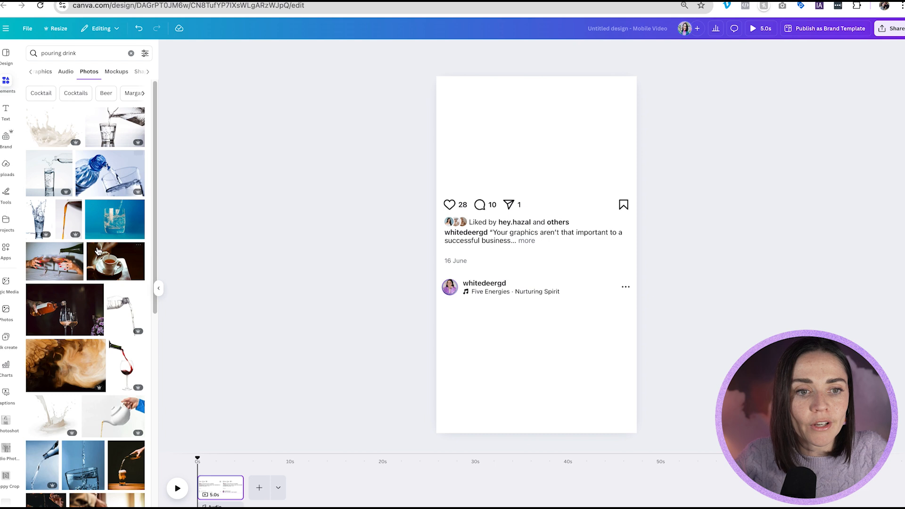
pyautogui.scroll(-5, 84, 283)
pyautogui.click(40, 53)
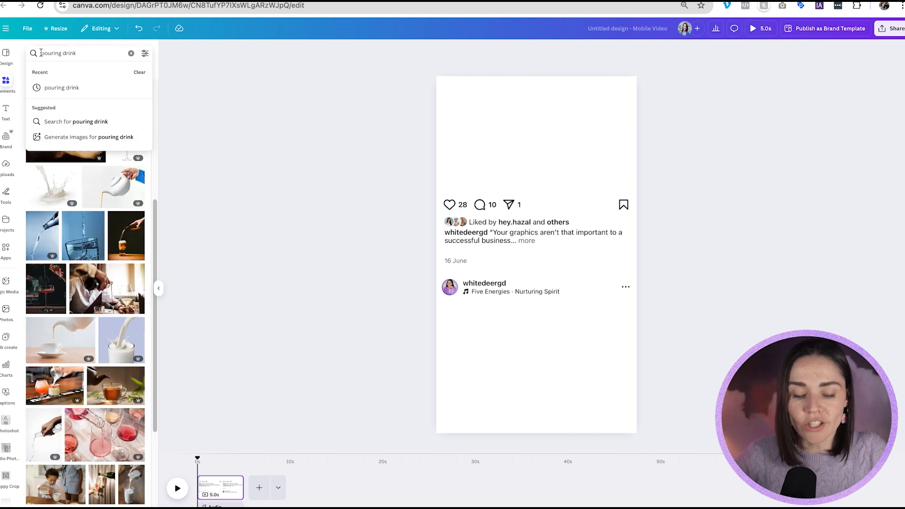
pyautogui.write('woman')
pyautogui.click(78, 52)
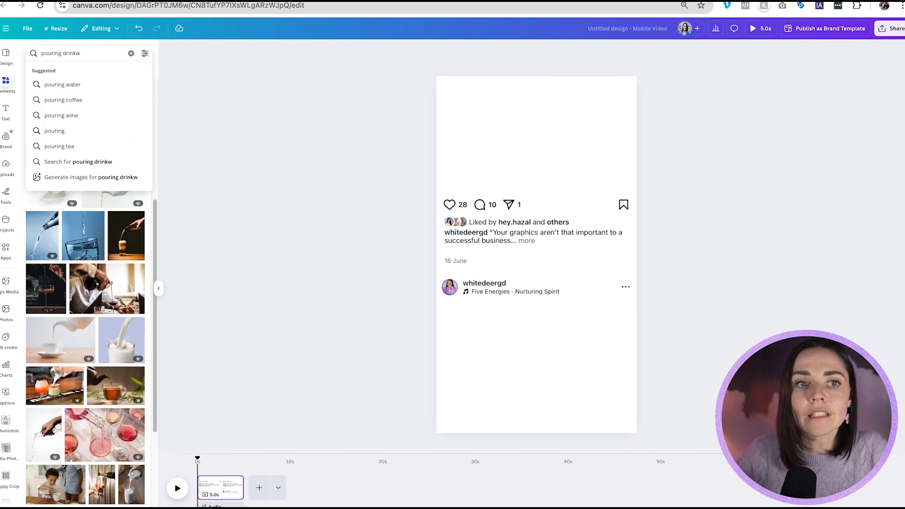
pyautogui.press('Return')
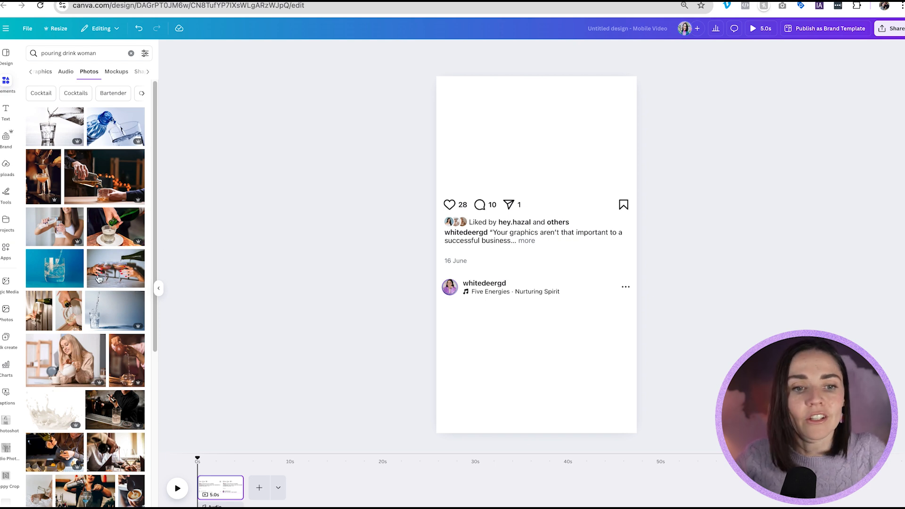
pyautogui.scroll(-5, 64, 328)
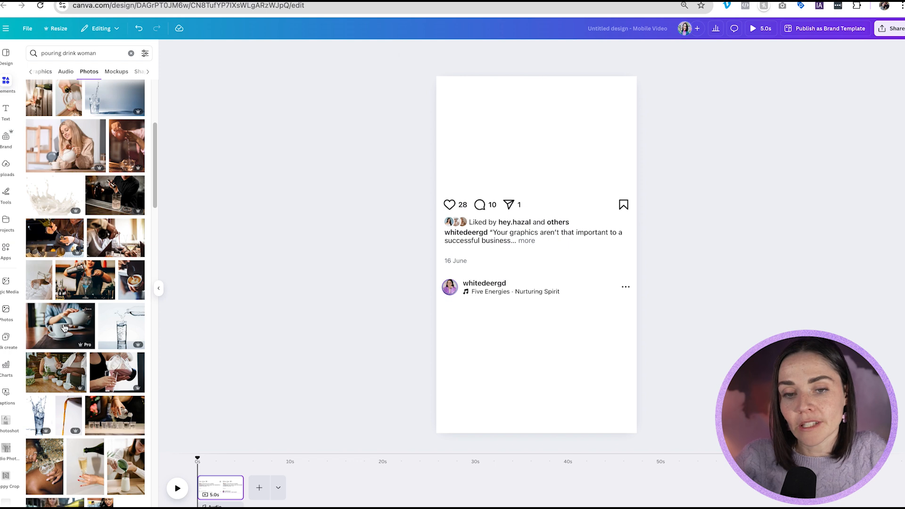
pyautogui.click(65, 328)
pyautogui.moveTo(514, 264); pyautogui.dragTo(495, 144)
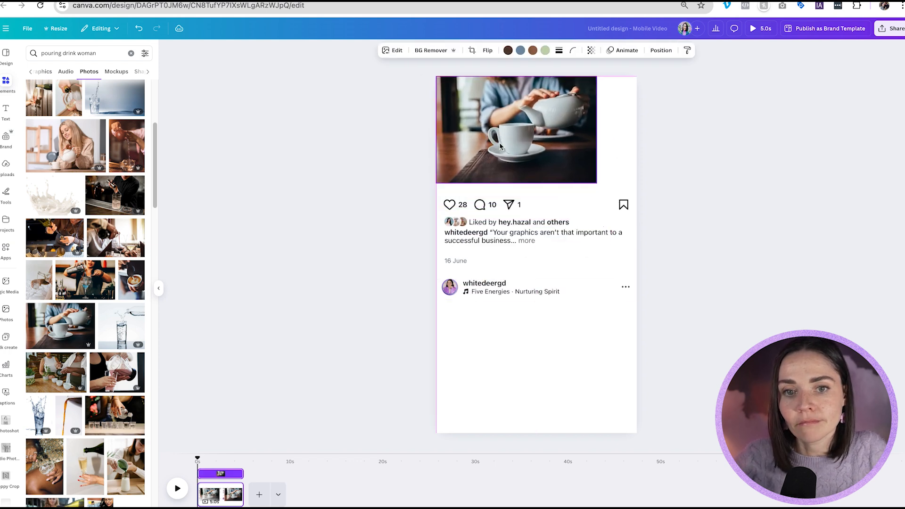
pyautogui.moveTo(596, 182); pyautogui.dragTo(620, 186)
pyautogui.moveTo(613, 135); pyautogui.dragTo(638, 135)
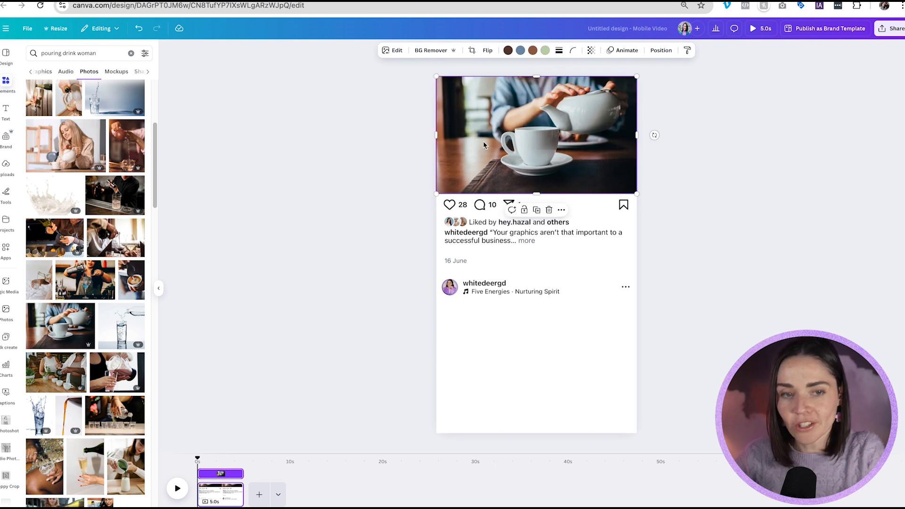
pyautogui.press('Delete')
# Place the brown teapot pouring photo at the page's top, scale it to page width and crop its bottom to the icon row
pyautogui.moveTo(499, 130); pyautogui.dragTo(503, 130)
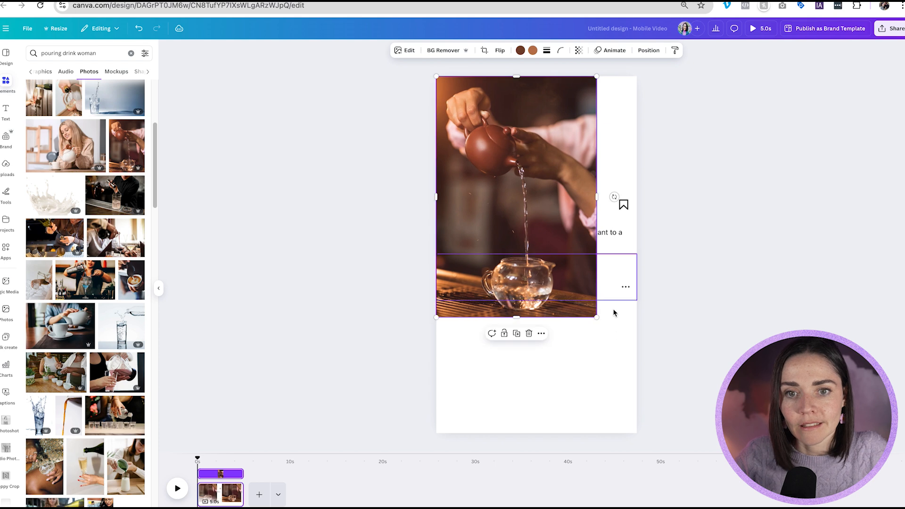
pyautogui.moveTo(596, 316); pyautogui.dragTo(642, 372)
pyautogui.moveTo(551, 378); pyautogui.dragTo(547, 220)
pyautogui.moveTo(578, 174)
pyautogui.mouseDown()
pyautogui.moveTo(577, 148)
pyautogui.moveTo(580, 163)
pyautogui.mouseUp()
# Duplicate the teapot photo, move the copy to the lower page area and crop its top to just below the profile header
pyautogui.rightClick(574, 162)
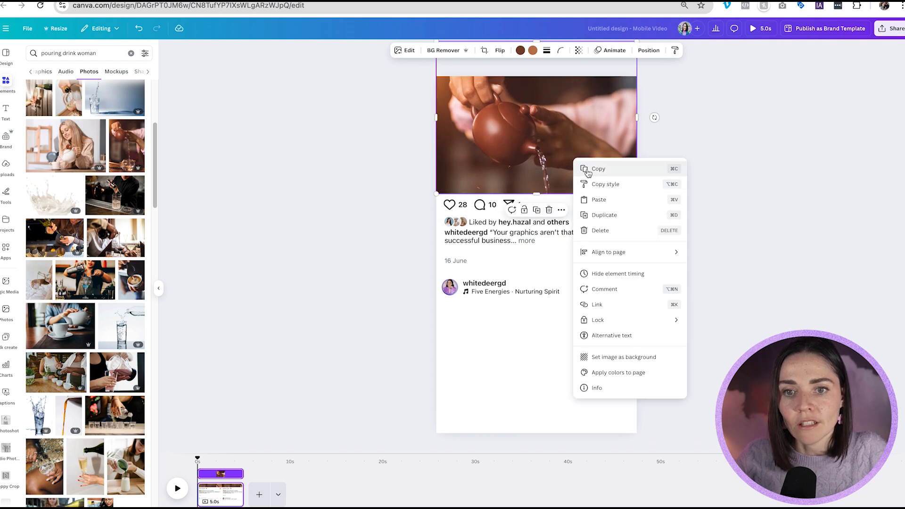
pyautogui.click(601, 216)
pyautogui.moveTo(601, 219); pyautogui.dragTo(588, 413)
pyautogui.moveTo(538, 283); pyautogui.dragTo(542, 304)
# Reposition the lower photo inside its crop to show the glass pot receiving the water, and apply the crop
pyautogui.doubleClick(577, 341)
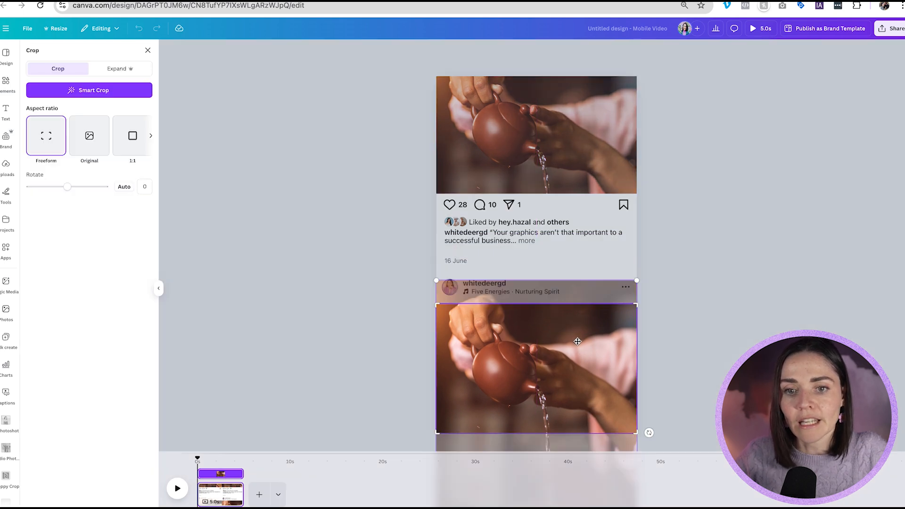
pyautogui.moveTo(578, 366); pyautogui.dragTo(580, 226)
pyautogui.click(716, 265)
pyautogui.click(717, 267)
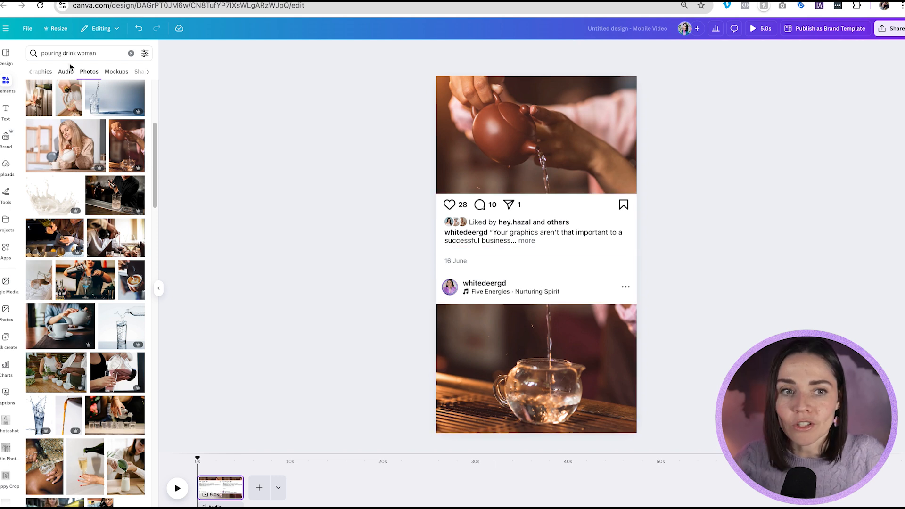
# Search the video elements for "waterfall" and add the dark 13-second clip with the single narrow waterfall
pyautogui.write('wat')
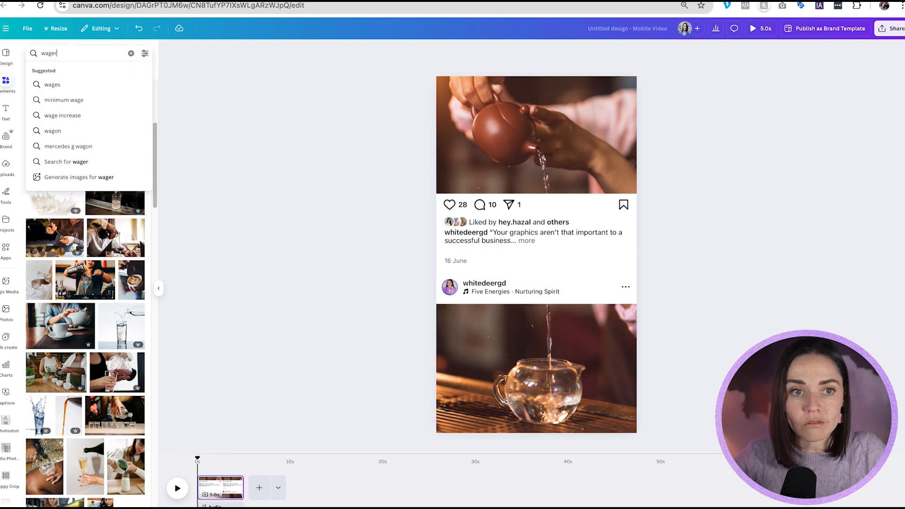
pyautogui.write('erfall')
pyautogui.press('Return')
pyautogui.click(32, 73)
pyautogui.click(51, 75)
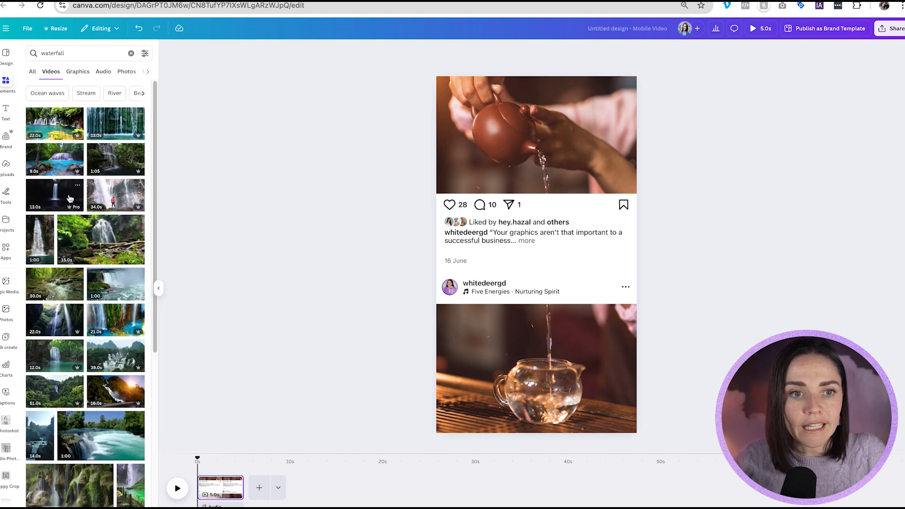
pyautogui.click(69, 198)
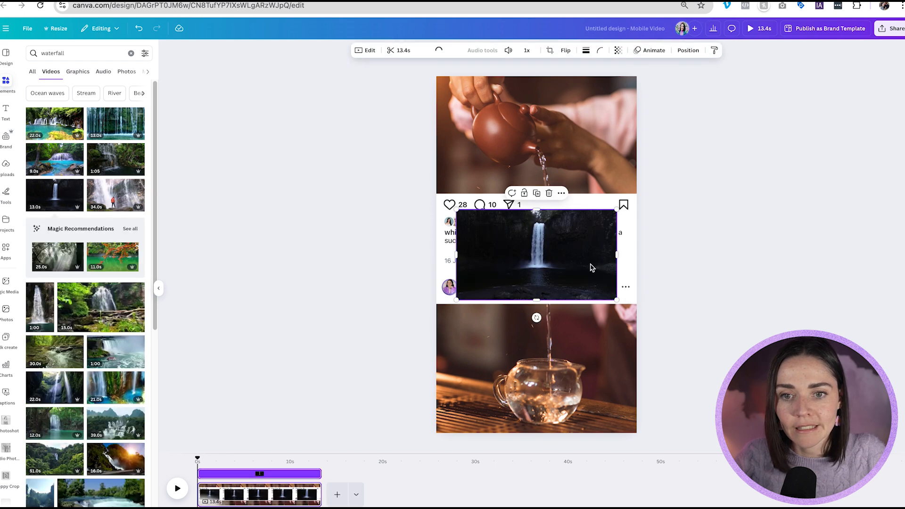
# Enlarge the waterfall video and crop it to a narrow vertical strip in line with the water between the two photos
pyautogui.moveTo(550, 293); pyautogui.dragTo(463, 304)
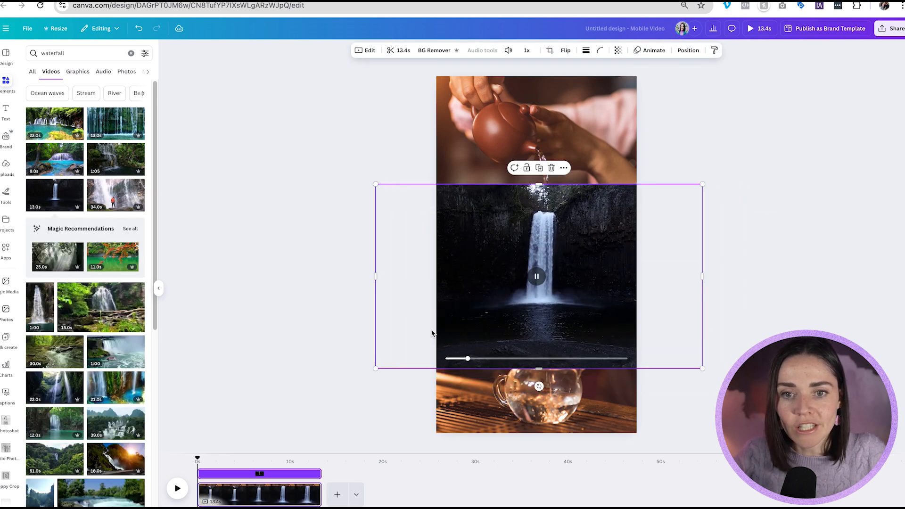
pyautogui.moveTo(375, 368); pyautogui.dragTo(537, 304)
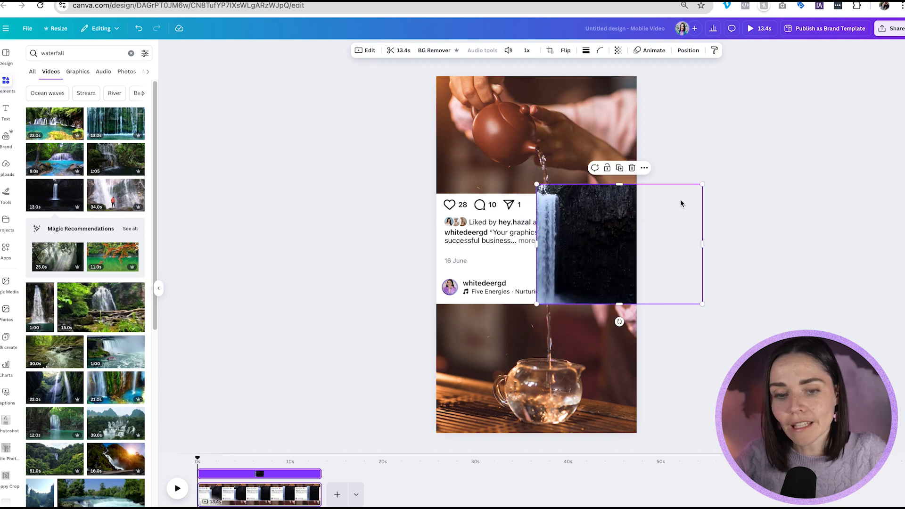
pyautogui.moveTo(703, 185); pyautogui.dragTo(545, 192)
pyautogui.moveTo(539, 236); pyautogui.dragTo(548, 236)
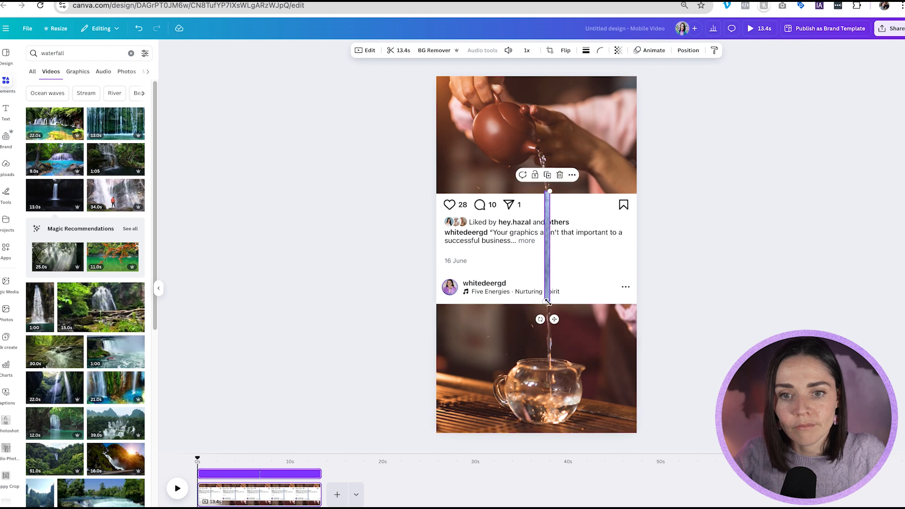
# Lengthen the waterfall strip downward so that it overlaps the upper edge of the lower photo
pyautogui.scroll(5, 548, 302)
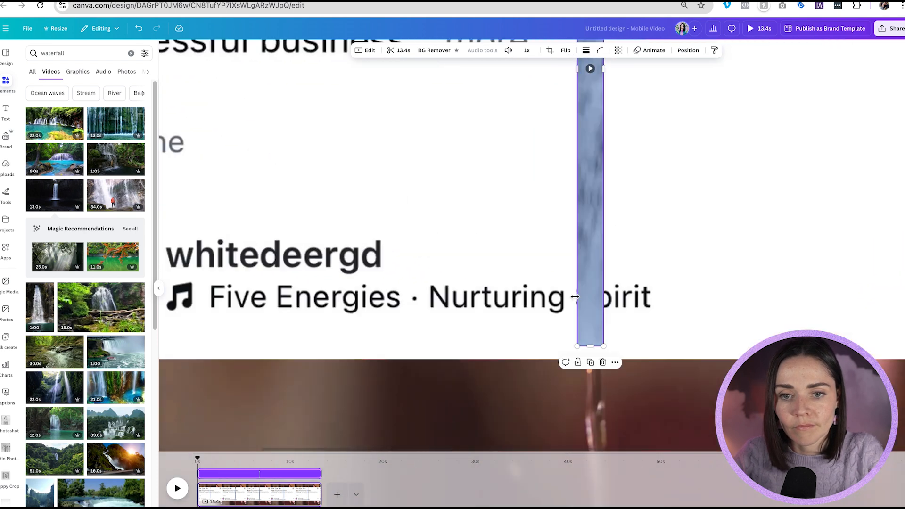
pyautogui.moveTo(578, 345); pyautogui.dragTo(586, 384)
pyautogui.scroll(-5, 566, 313)
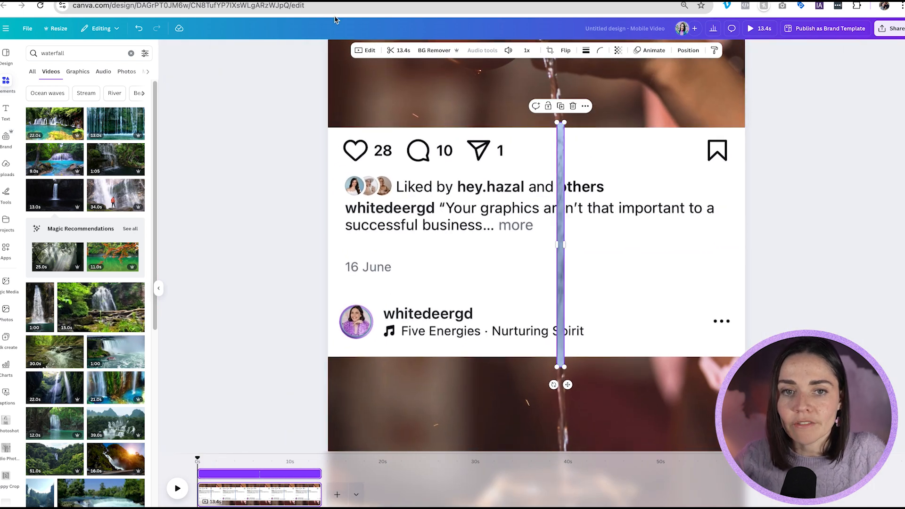
# Raise the waterfall strip's white balance temperature to give it a warmer tone
pyautogui.click(370, 51)
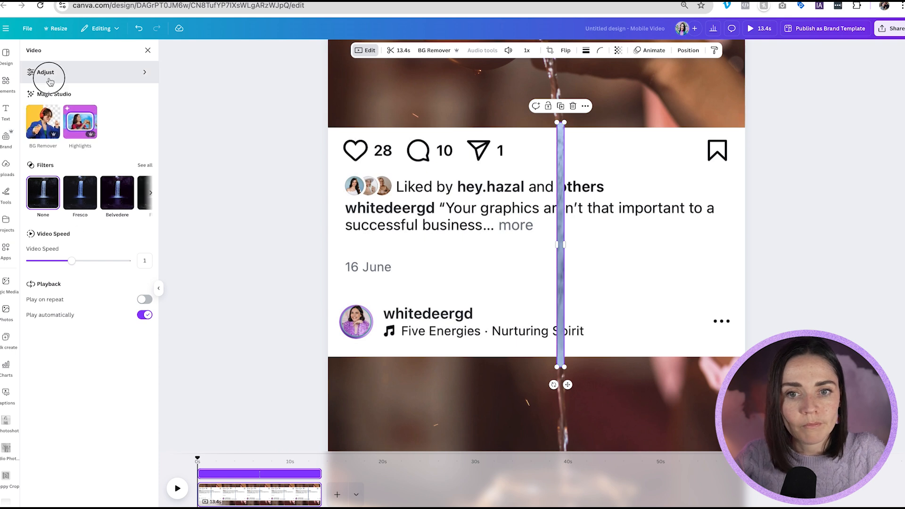
pyautogui.click(49, 74)
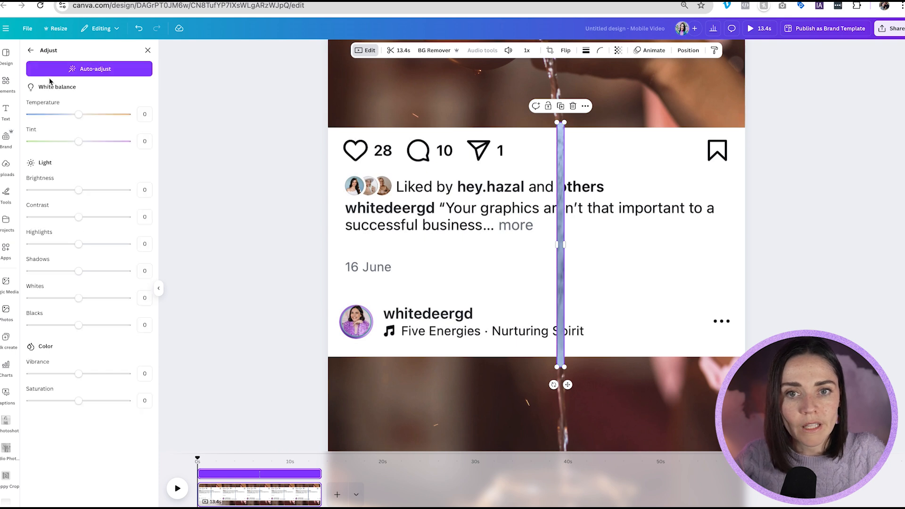
pyautogui.moveTo(78, 114); pyautogui.dragTo(131, 117)
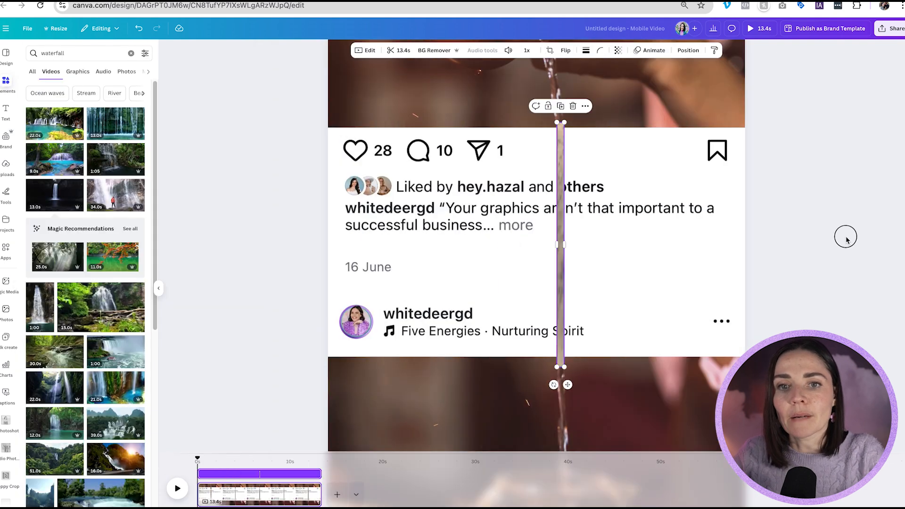
pyautogui.scroll(-5, 845, 236)
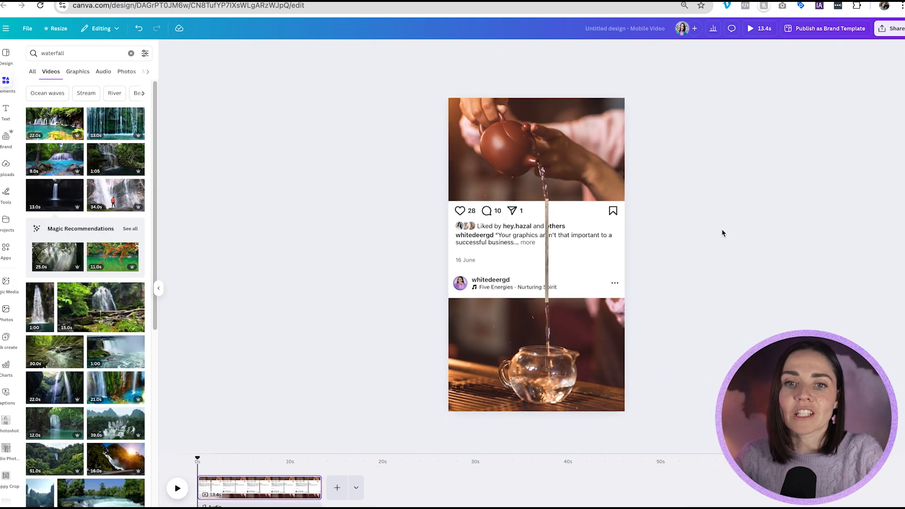
# Extend the waterfall strip upward to the teapot's spout and shift it sideways into line with the spout
pyautogui.click(547, 239)
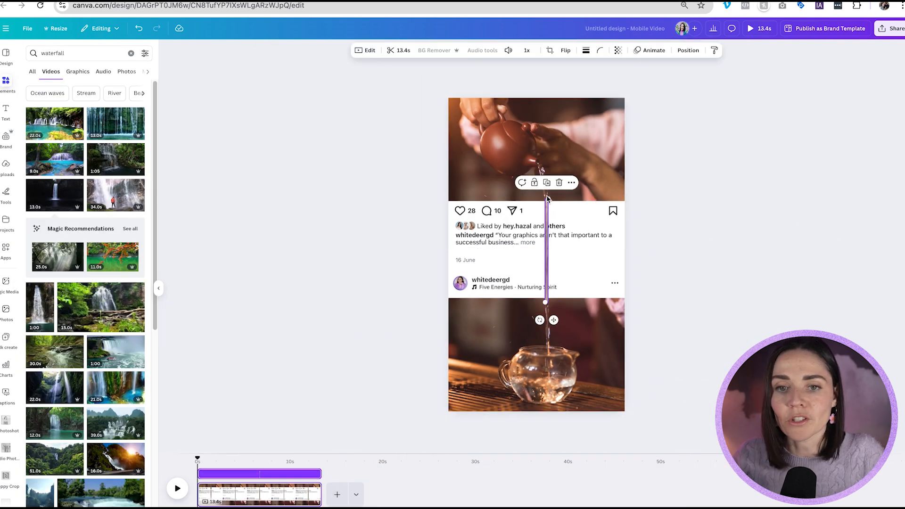
pyautogui.moveTo(549, 198); pyautogui.dragTo(551, 167)
pyautogui.moveTo(547, 215); pyautogui.dragTo(552, 208)
pyautogui.hotkey('ctrl', 'z')
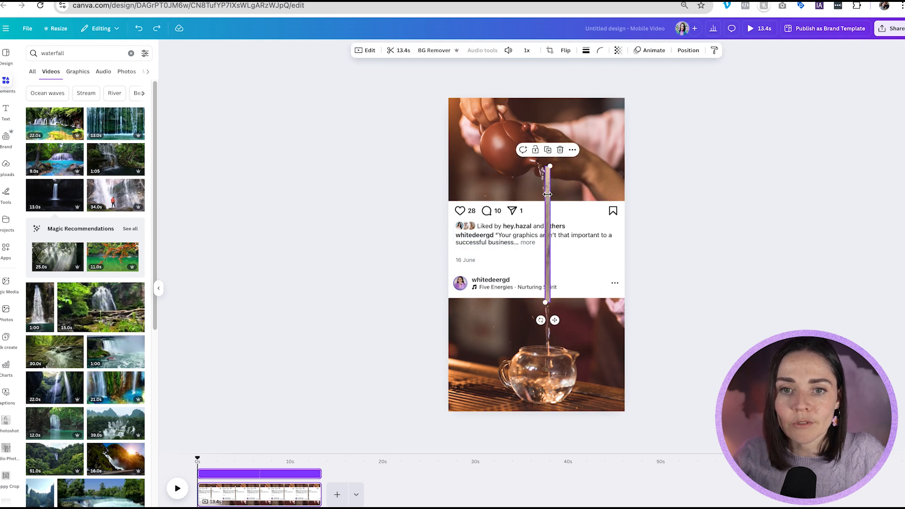
pyautogui.click(649, 195)
pyautogui.click(553, 200)
pyautogui.moveTo(553, 200); pyautogui.dragTo(548, 199)
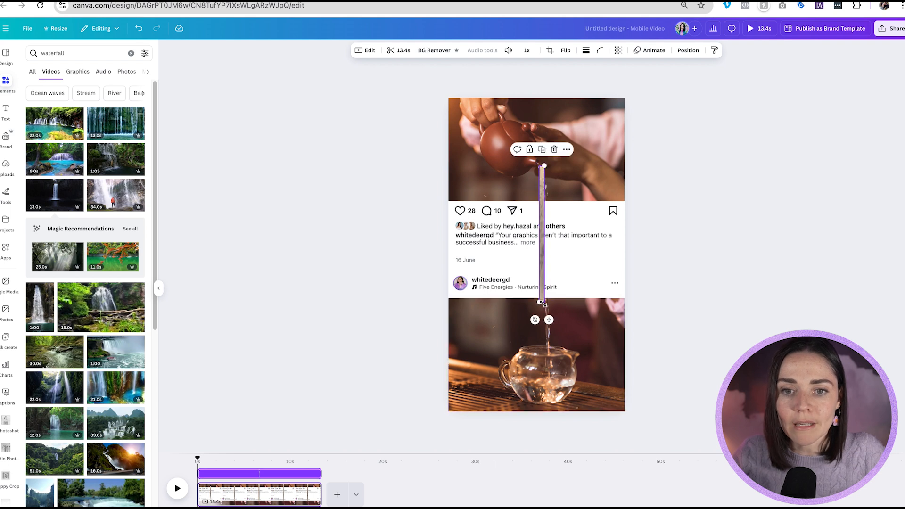
# Extend the waterfall strip down into the glass pot and fine-tune its crop and alignment with the pouring water
pyautogui.scroll(5, 537, 201)
pyautogui.moveTo(543, 93); pyautogui.dragTo(544, 93)
pyautogui.scroll(-3, 586, 293)
pyautogui.doubleClick(562, 293)
pyautogui.scroll(-5, 424, 330)
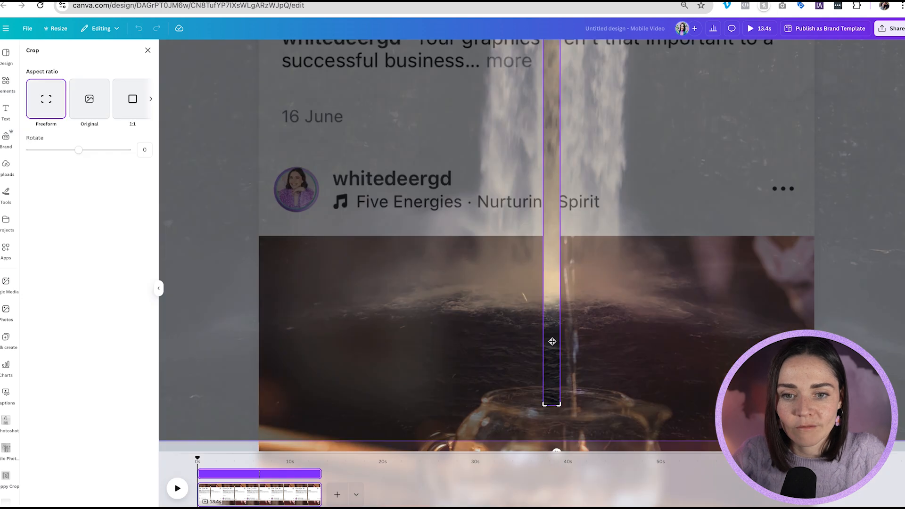
pyautogui.click(320, 387)
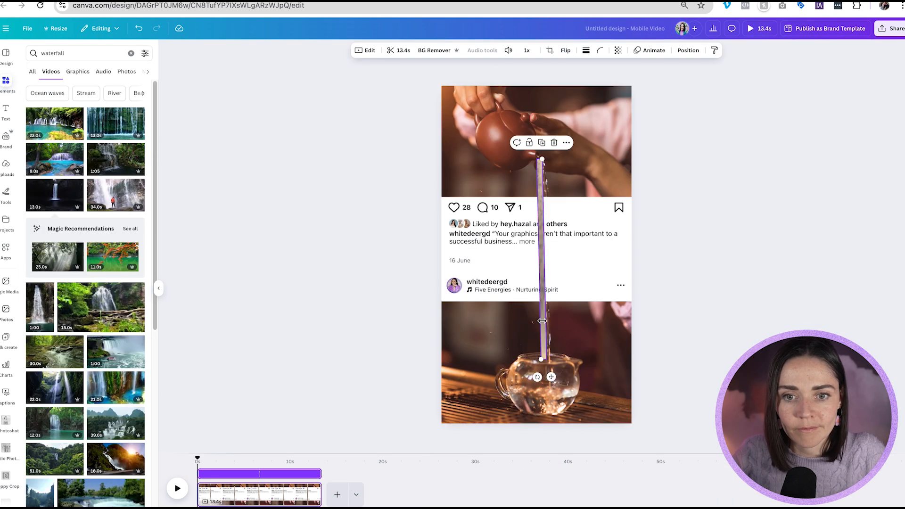
pyautogui.click(692, 234)
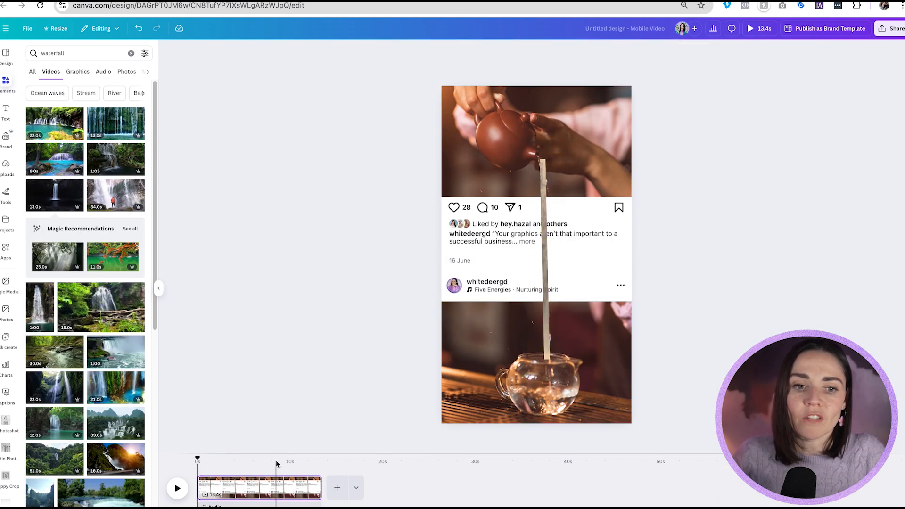
# Play the page to preview the pouring animation, and duplicate the page in the timeline
pyautogui.click(175, 489)
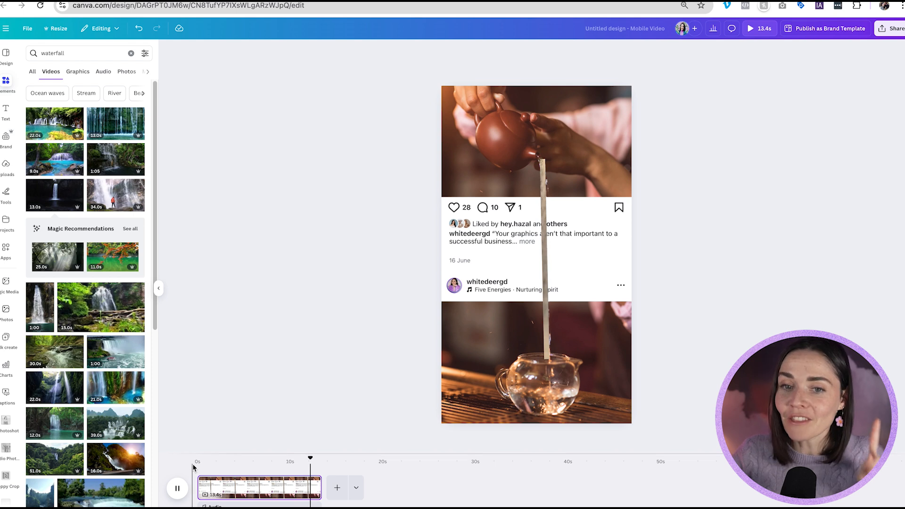
pyautogui.click(271, 485)
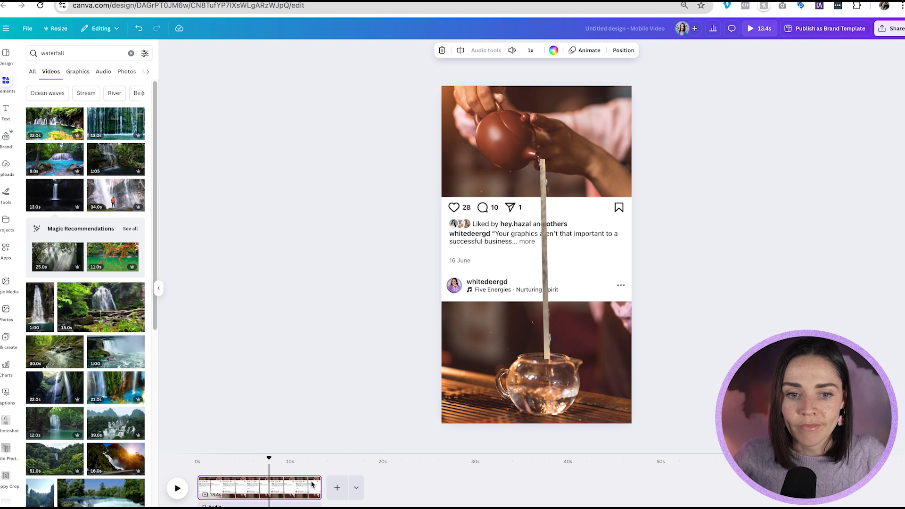
pyautogui.hotkey('ctrl', 'd')
# Delete the waterfall strip and both teapot photos from the duplicated page, keeping the Instagram interface strips
pyautogui.click(559, 336)
pyautogui.moveTo(657, 328); pyautogui.dragTo(688, 338)
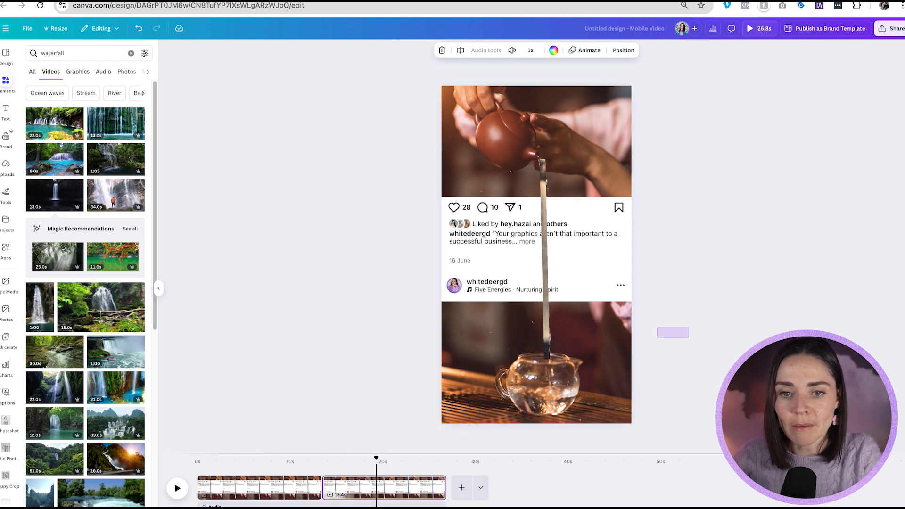
pyautogui.click(544, 331)
pyautogui.press('Delete')
pyautogui.click(571, 169)
pyautogui.press('Delete')
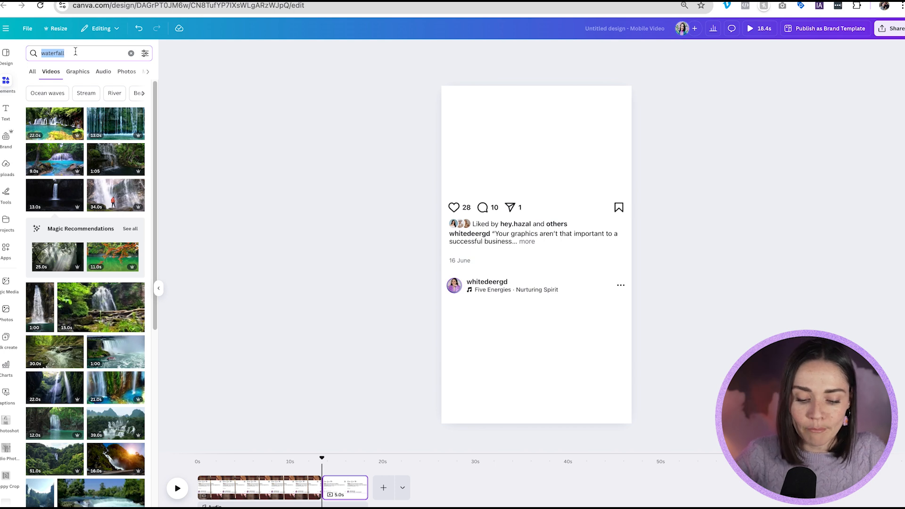
# Search videos for "drop" with vertical orientation, and add the clip of a hand dangling a string into a glass teacup
pyautogui.write('drop')
pyautogui.press('Return')
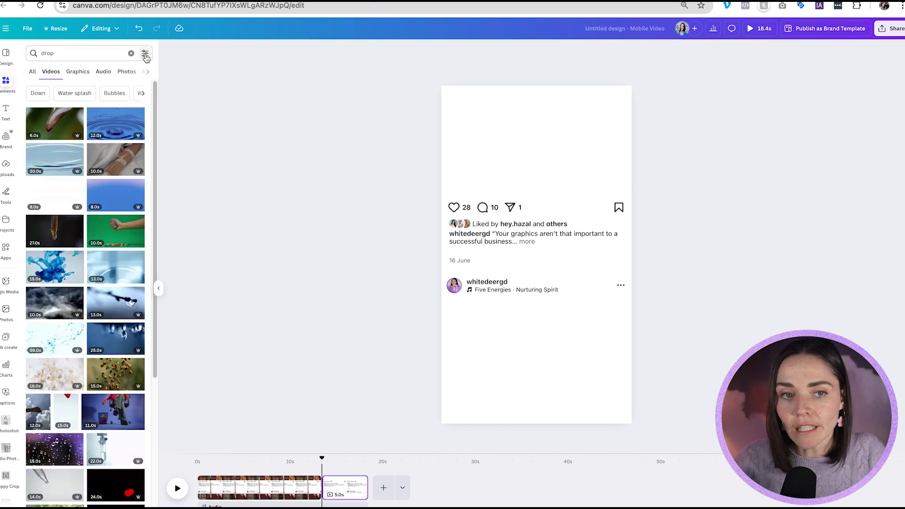
pyautogui.click(146, 57)
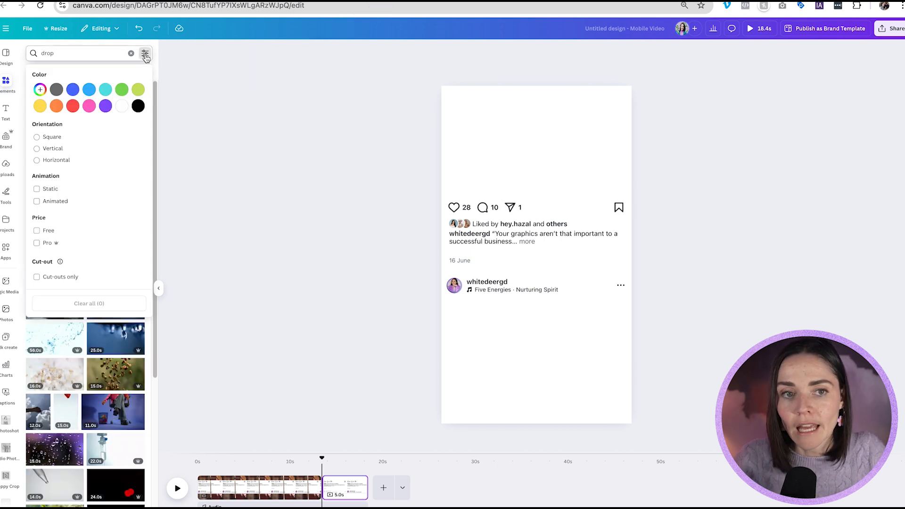
pyautogui.click(38, 149)
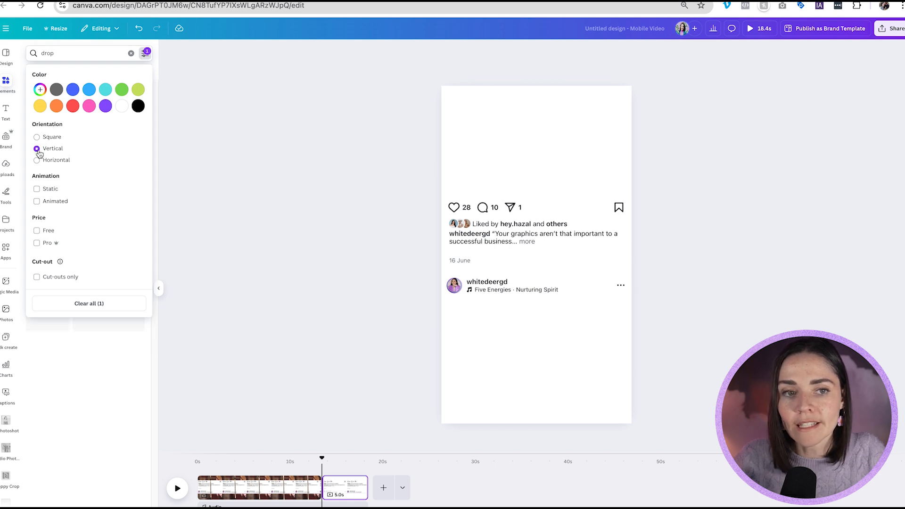
pyautogui.click(151, 385)
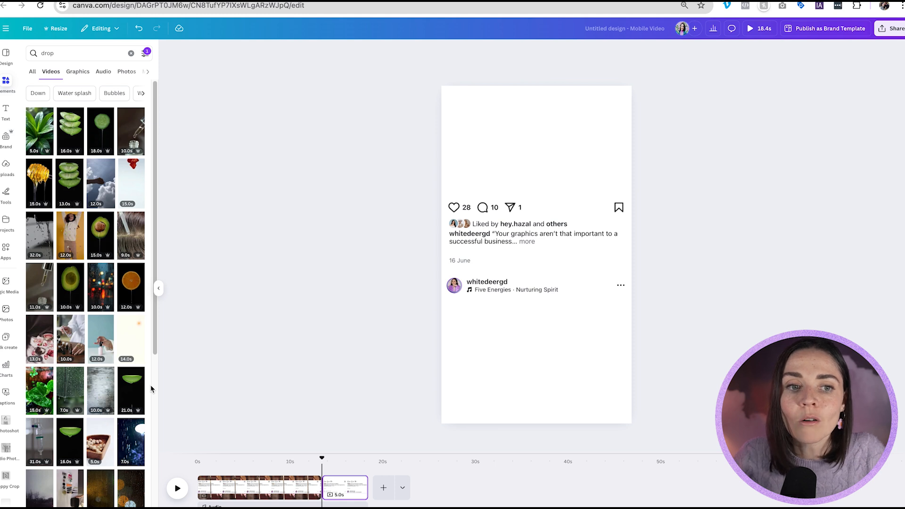
pyautogui.scroll(-5, 151, 385)
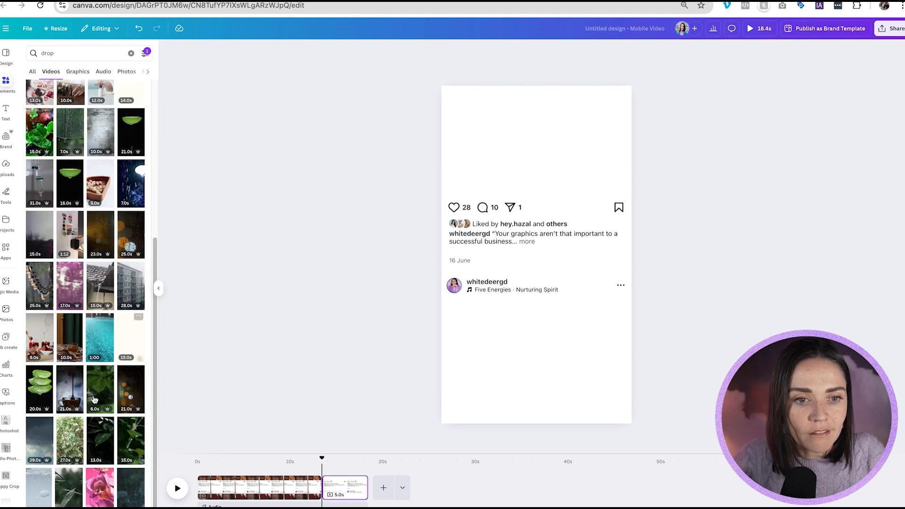
pyautogui.click(75, 397)
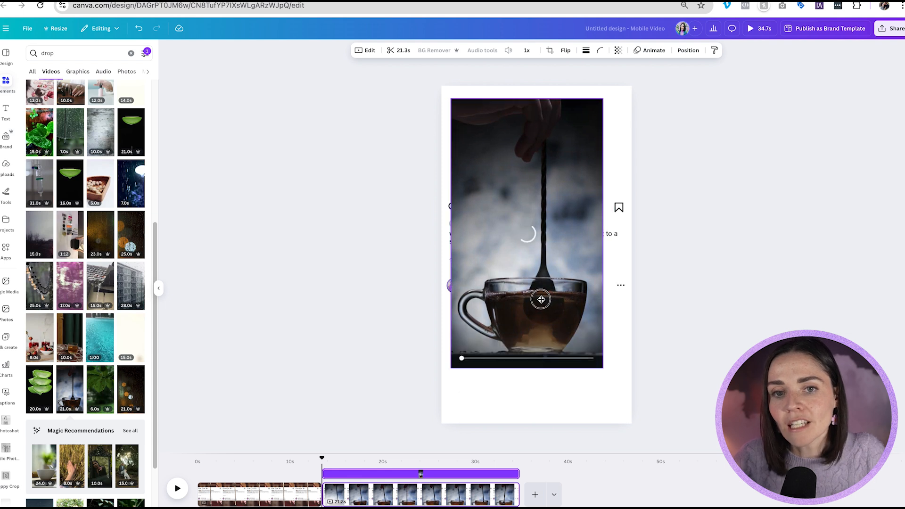
# Enlarge and align the teacup video so that it fills the whole page
pyautogui.moveTo(594, 352); pyautogui.dragTo(660, 451)
pyautogui.moveTo(601, 401); pyautogui.dragTo(589, 398)
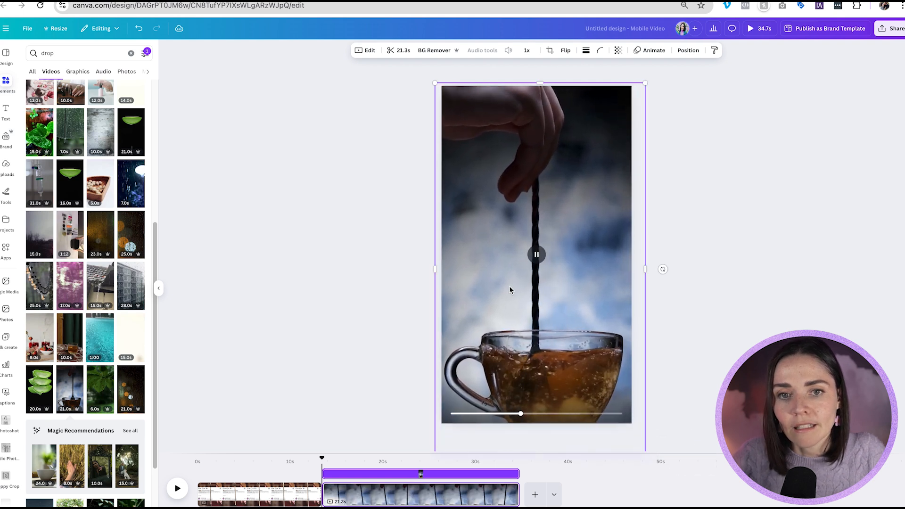
pyautogui.moveTo(434, 83); pyautogui.dragTo(441, 85)
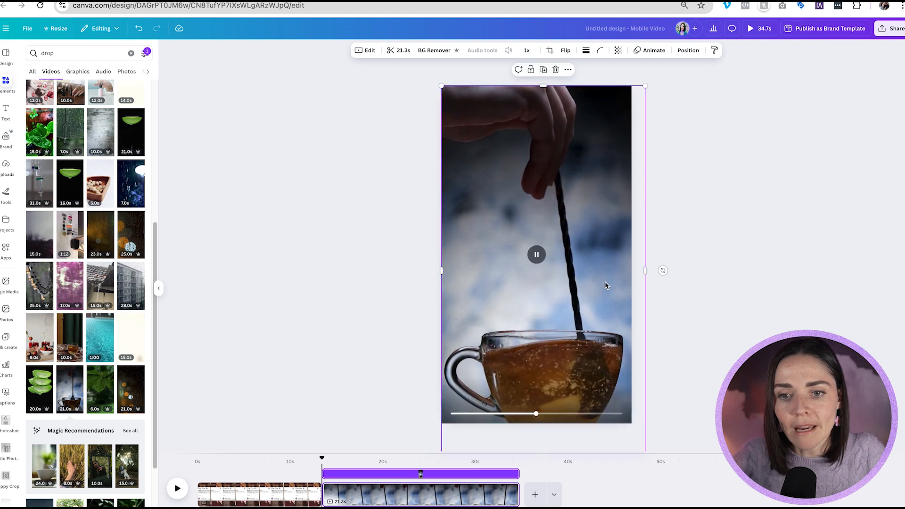
pyautogui.hotkey('ctrl', '-')
pyautogui.moveTo(598, 366); pyautogui.dragTo(590, 351)
pyautogui.hotkey('ctrl', '+')
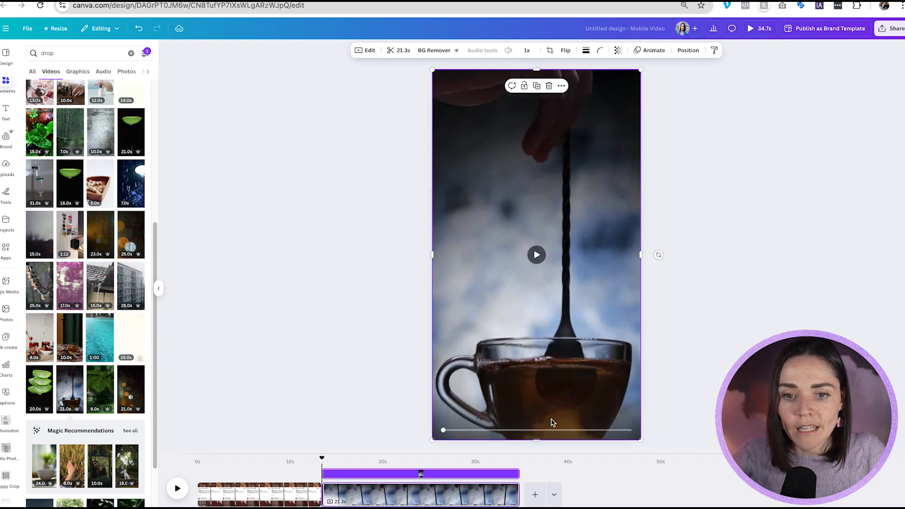
# Crop one copy of the teacup video to the upper post area and another copy to the lower post area
pyautogui.moveTo(538, 439); pyautogui.dragTo(545, 194)
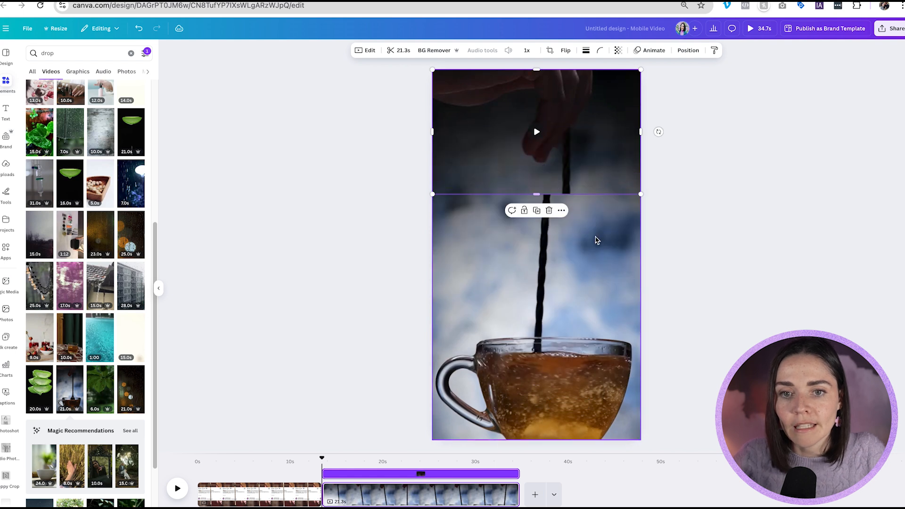
pyautogui.click(596, 243)
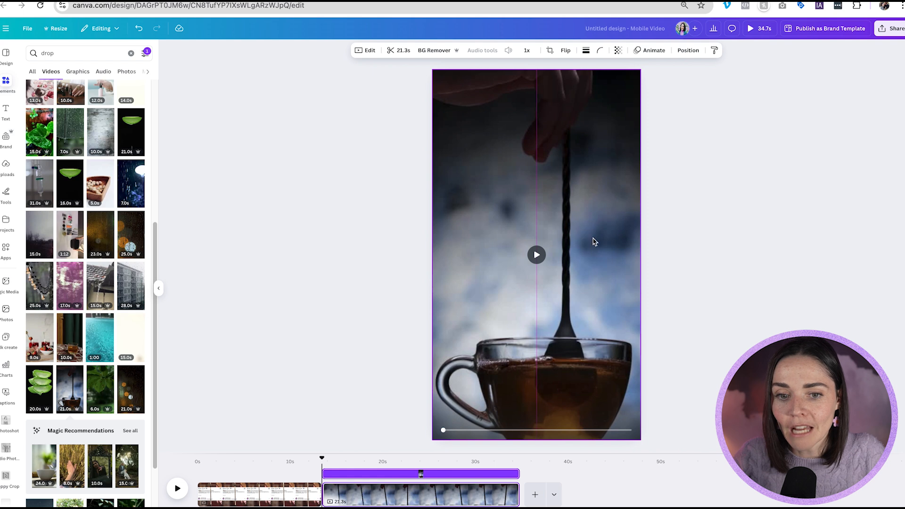
pyautogui.moveTo(541, 68); pyautogui.dragTo(572, 309)
pyautogui.click(600, 255)
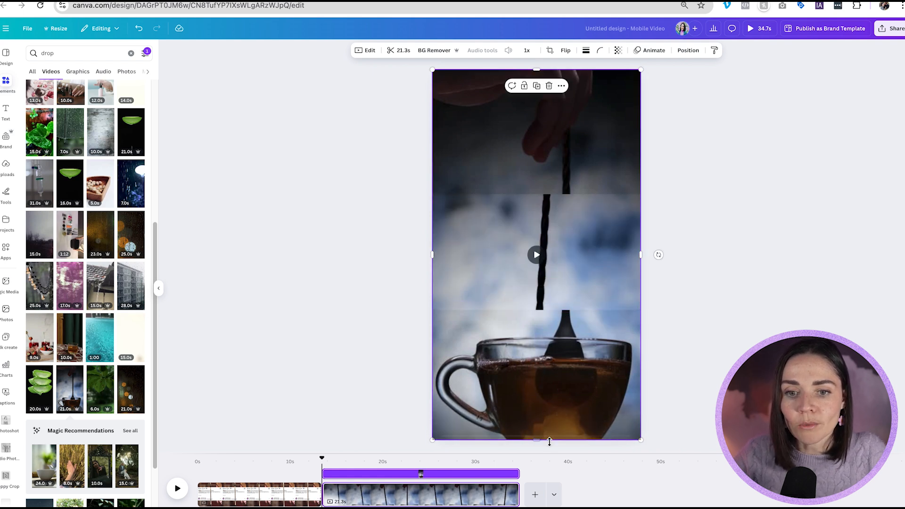
# Crop the remaining full-page copy of the teacup video to the middle band, keeping all three pieces aligned
pyautogui.moveTo(549, 442); pyautogui.dragTo(543, 193)
pyautogui.moveTo(591, 159); pyautogui.dragTo(551, 129)
pyautogui.click(627, 202)
pyautogui.moveTo(626, 201); pyautogui.dragTo(655, 374)
pyautogui.hotkey('ctrl', 'z')
pyautogui.click(683, 233)
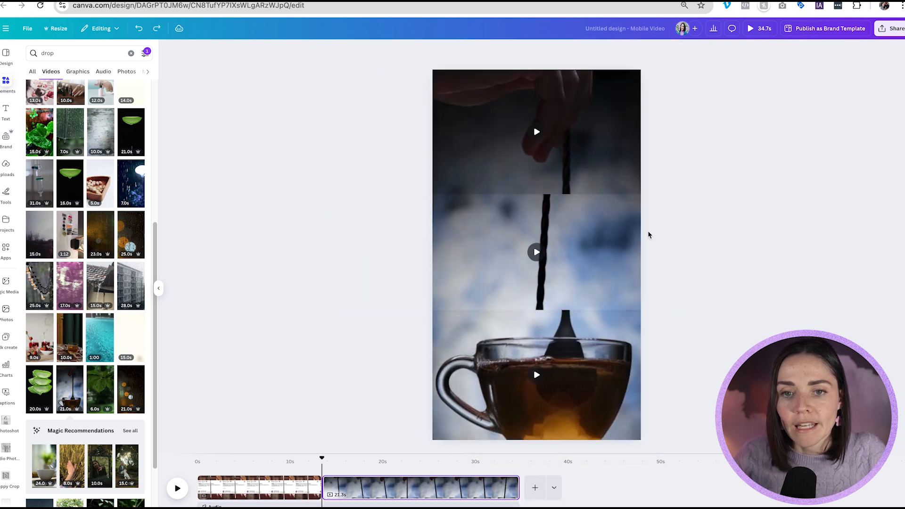
# Remove the background from the middle piece of the teacup video, and compare the page with the teapot page
pyautogui.click(593, 251)
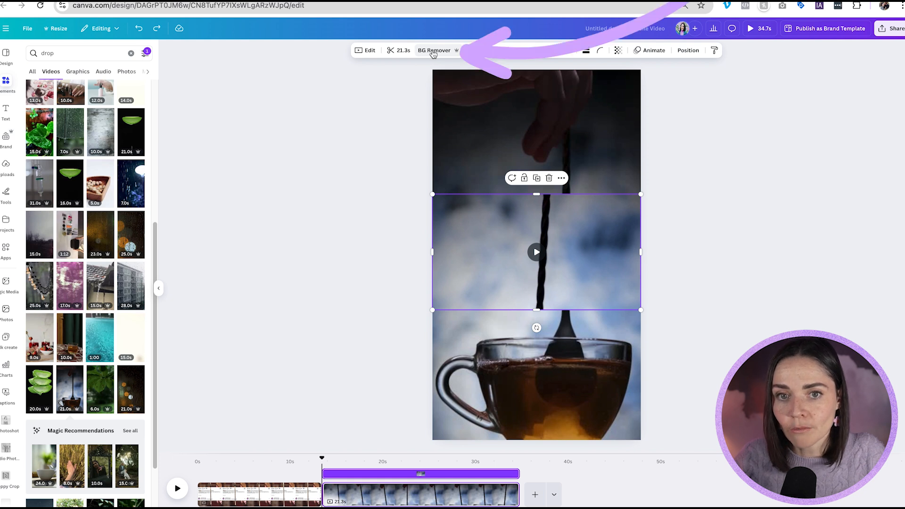
pyautogui.hotkey('ctrl', 'shift', 'z')
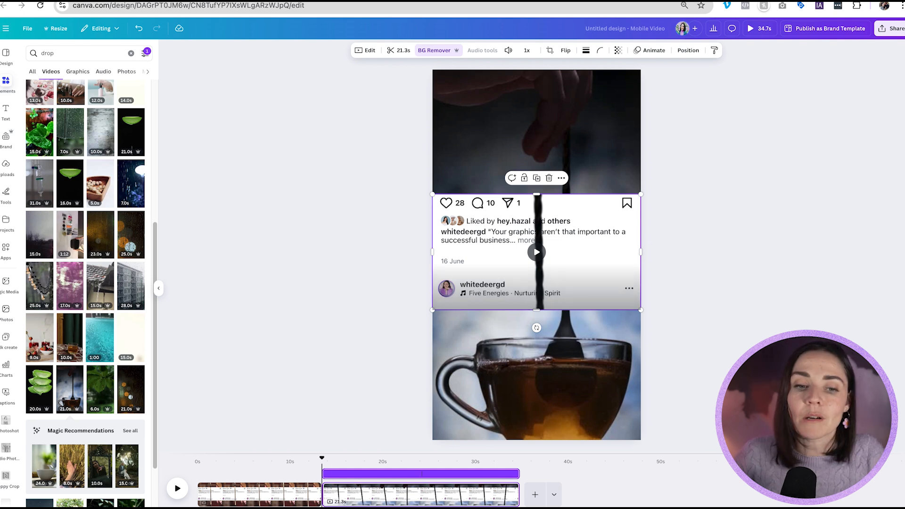
pyautogui.click(278, 485)
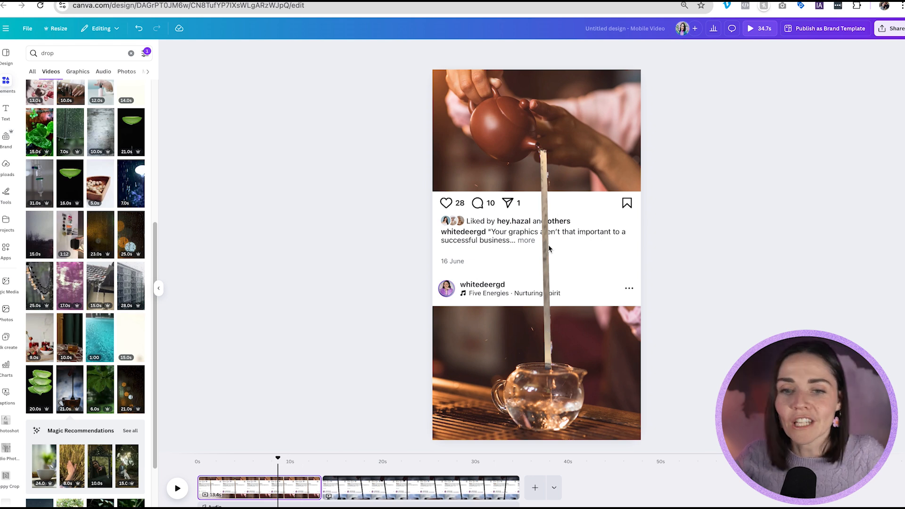
pyautogui.click(400, 499)
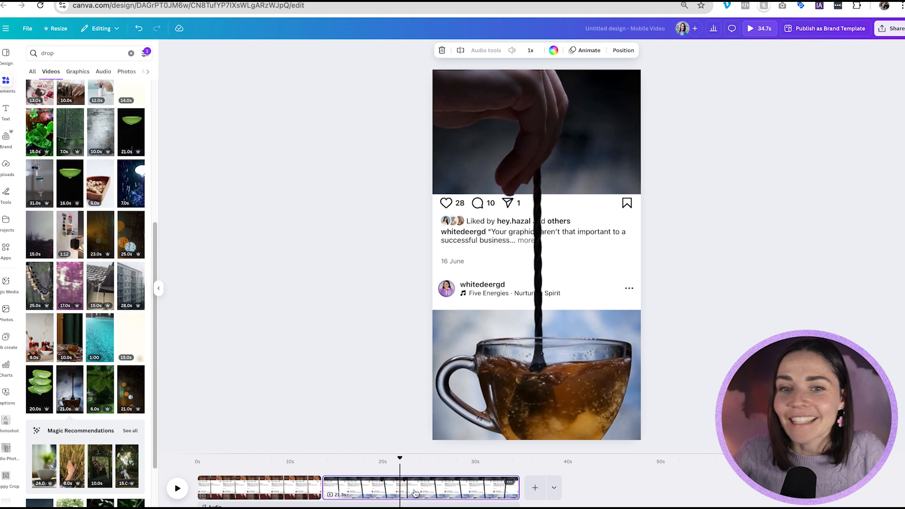
# Keep the upper teacup video piece in place and extend the lower piece upward to just below the Instagram profile row
pyautogui.click(631, 158)
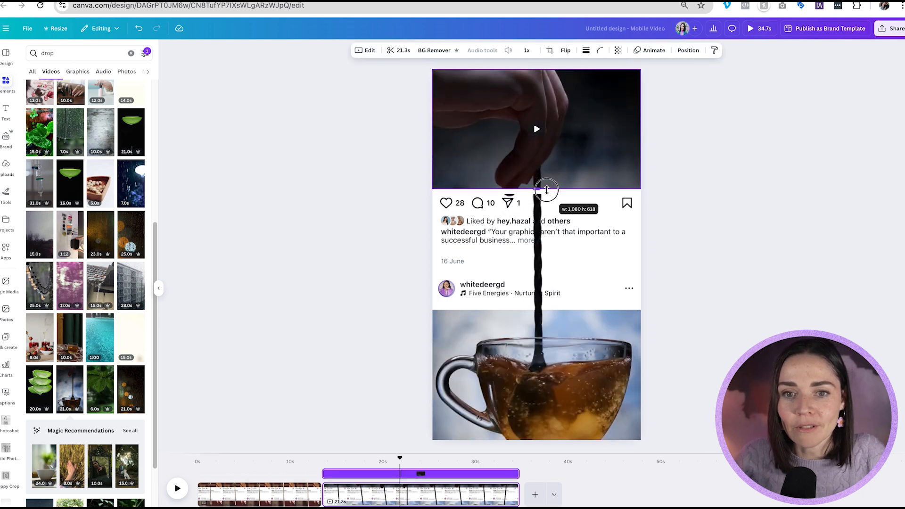
pyautogui.hotkey('ctrl', 'z')
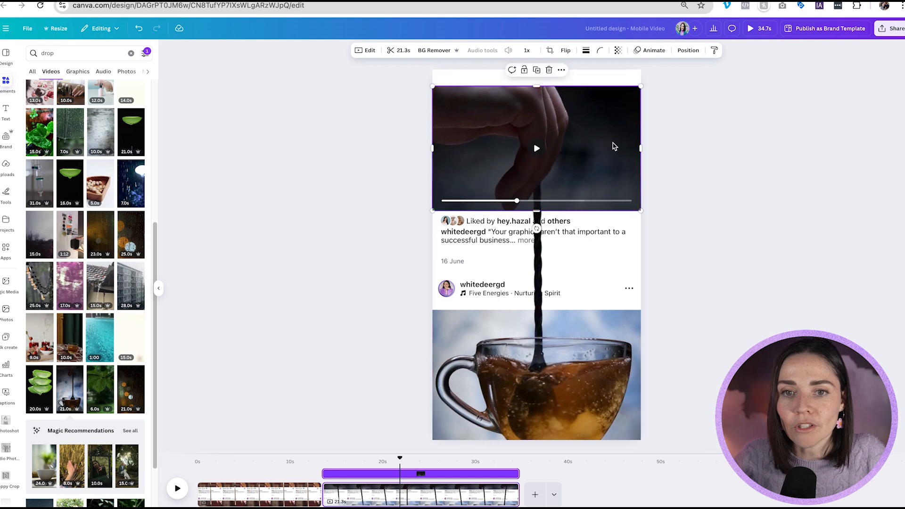
pyautogui.moveTo(539, 200)
pyautogui.mouseDown()
pyautogui.moveTo(542, 215)
pyautogui.moveTo(543, 184)
pyautogui.moveTo(546, 194)
pyautogui.mouseUp()
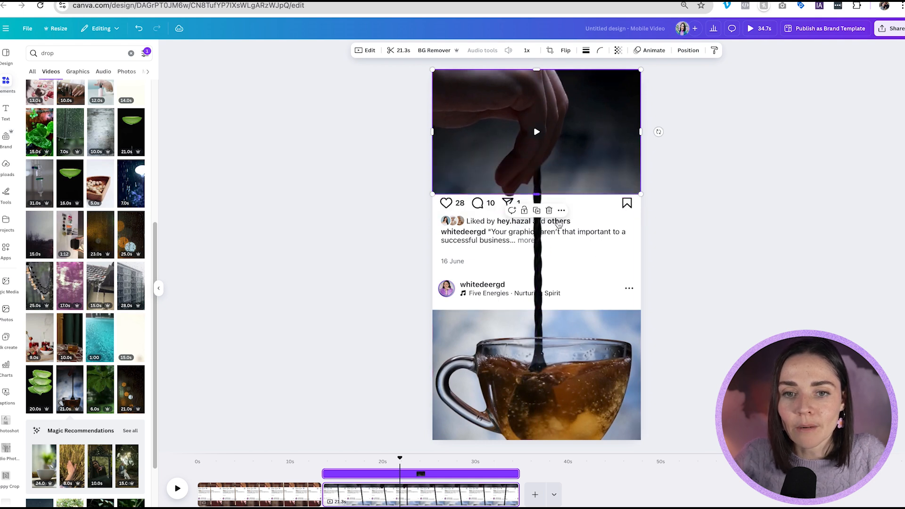
pyautogui.click(619, 329)
pyautogui.moveTo(537, 309); pyautogui.dragTo(539, 300)
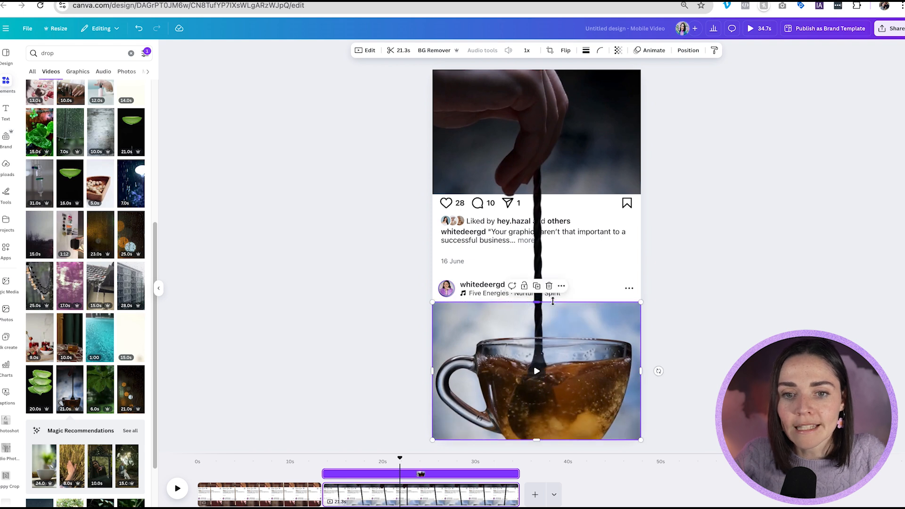
# Play the teacup page from its start to preview the moving string, and browse further vertical "drop" videos
pyautogui.click(415, 460)
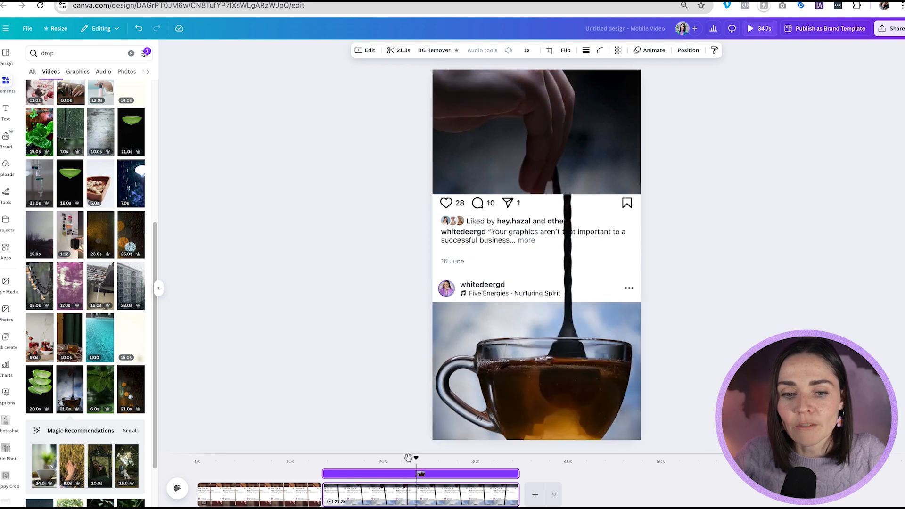
pyautogui.click(325, 463)
pyautogui.click(178, 489)
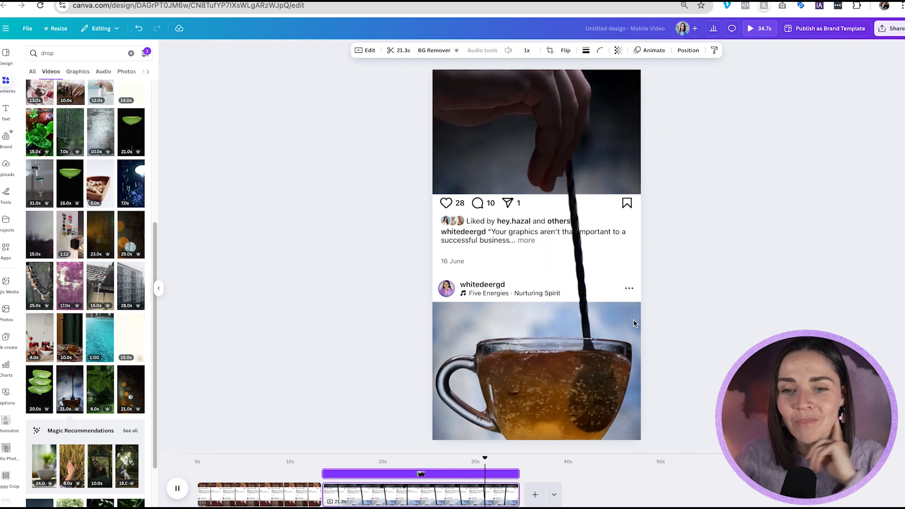
pyautogui.scroll(-3, 111, 222)
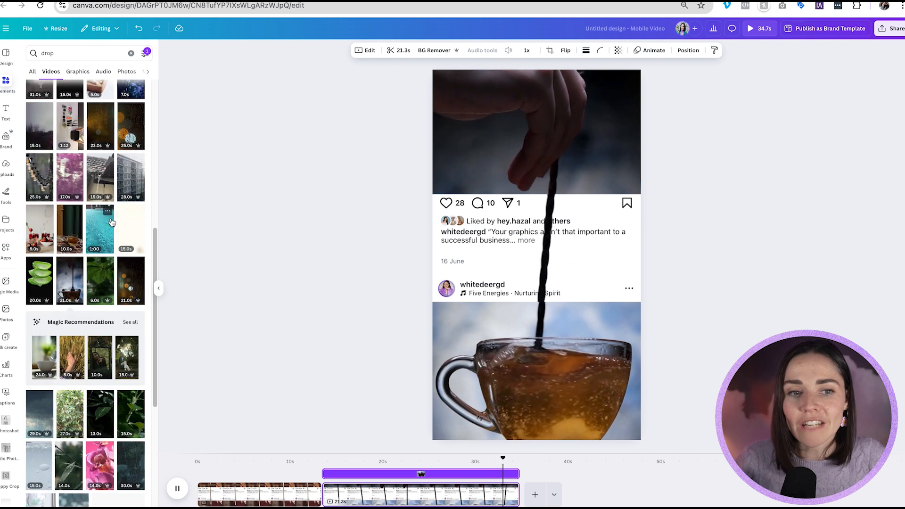
pyautogui.scroll(-5, 111, 222)
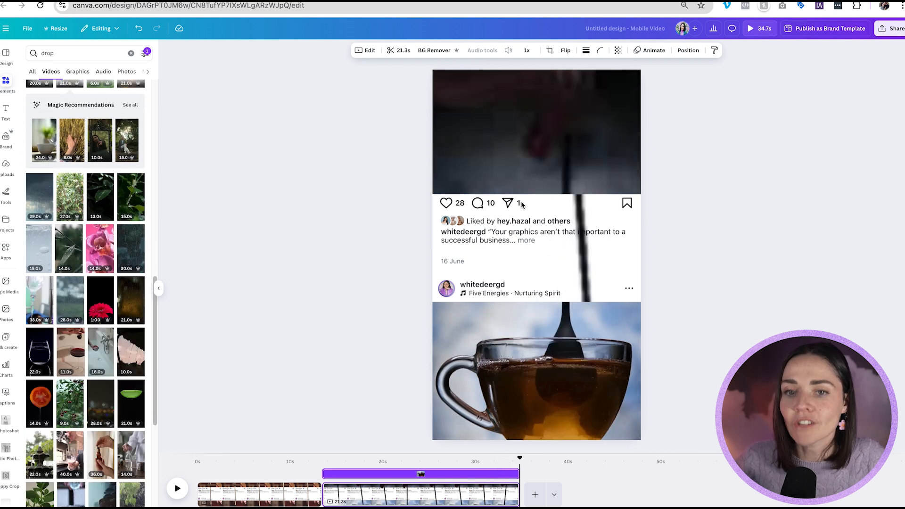
pyautogui.moveTo(93, 266)
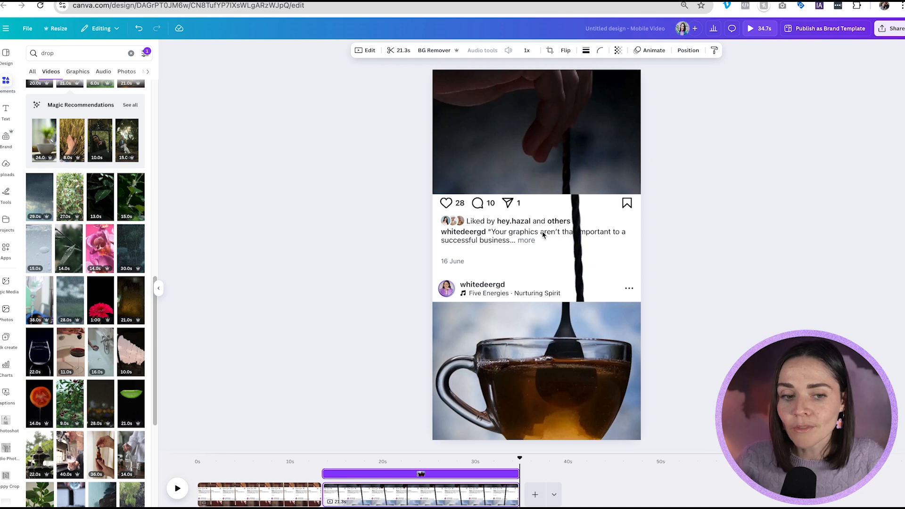
pyautogui.scroll(-15, 60, 358)
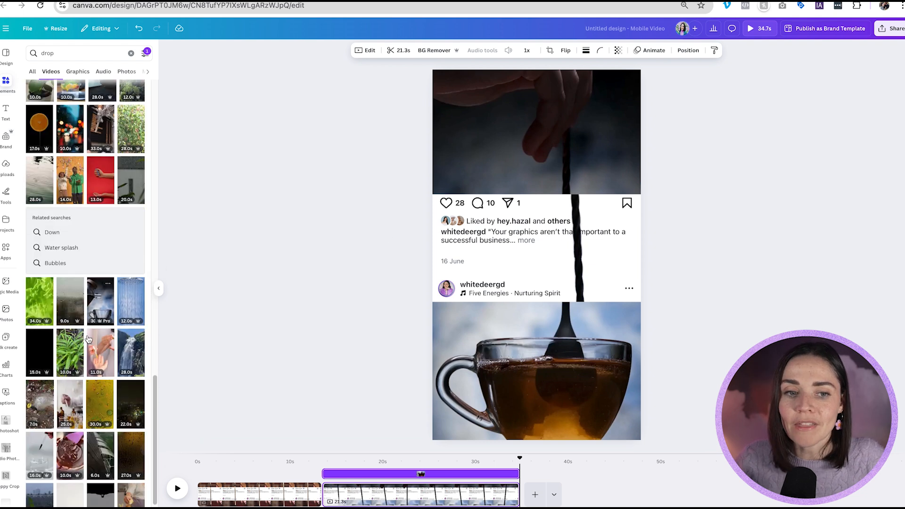
pyautogui.scroll(-4, 88, 338)
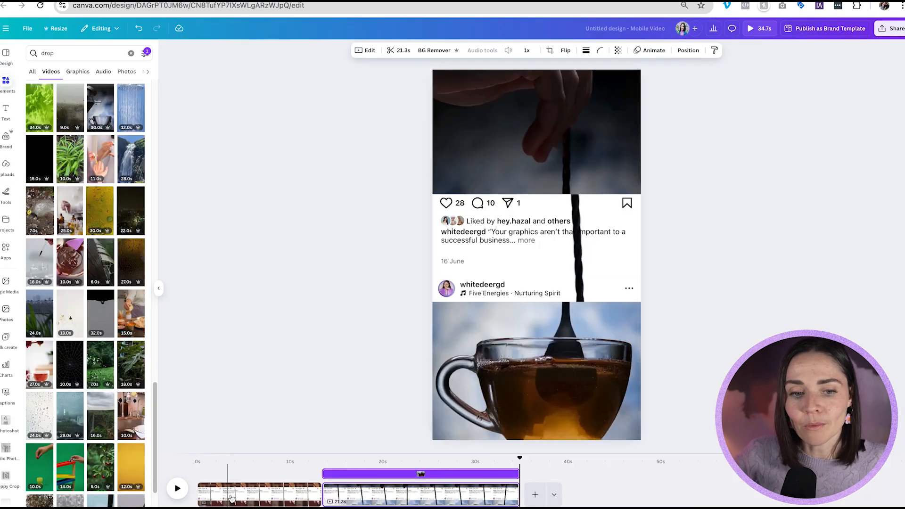
# Delete the waterfall strip from the teapot page
pyautogui.click(232, 499)
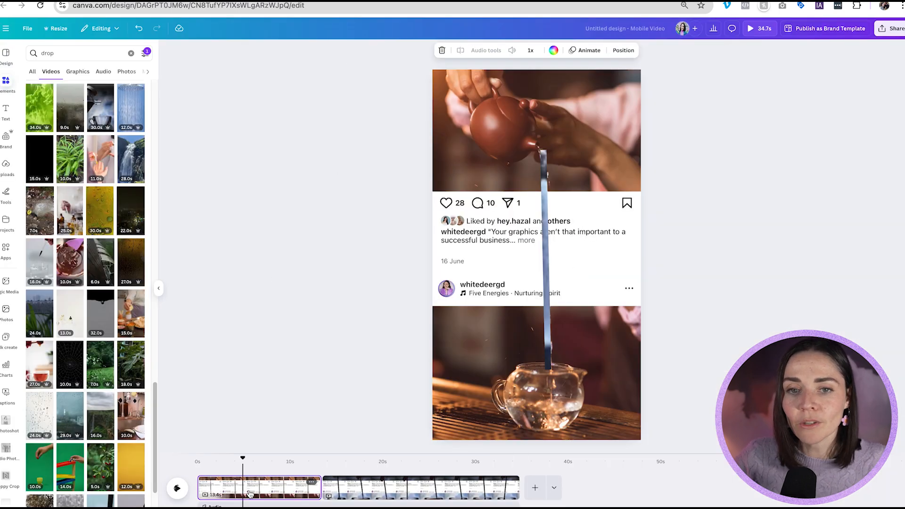
pyautogui.click(544, 217)
pyautogui.press('Delete')
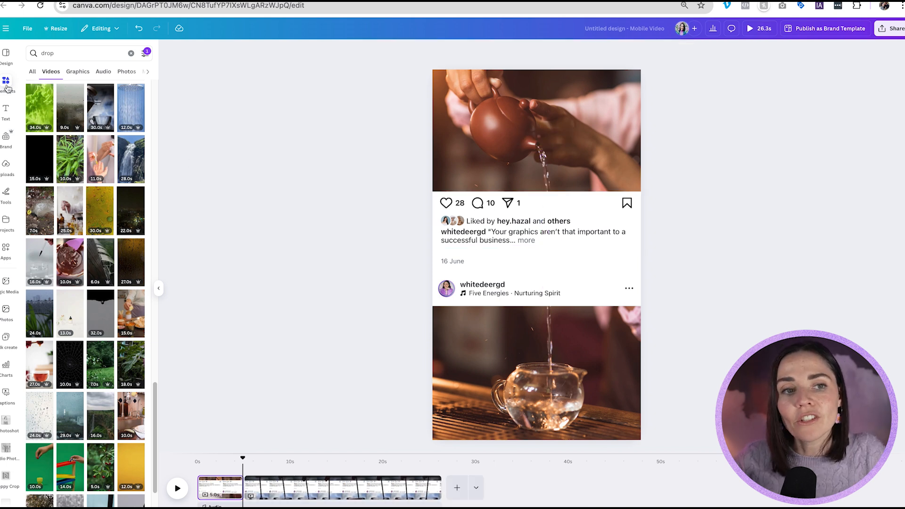
# Search all elements for "water droplet", add the glossy blue droplet graphic and place it small at the lower edge of the teapot photo
pyautogui.click(72, 52)
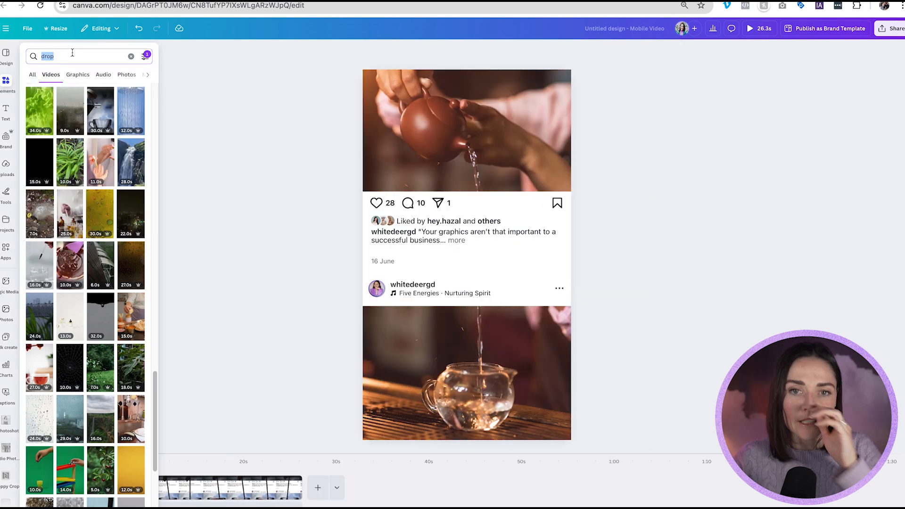
pyautogui.write('water droplet')
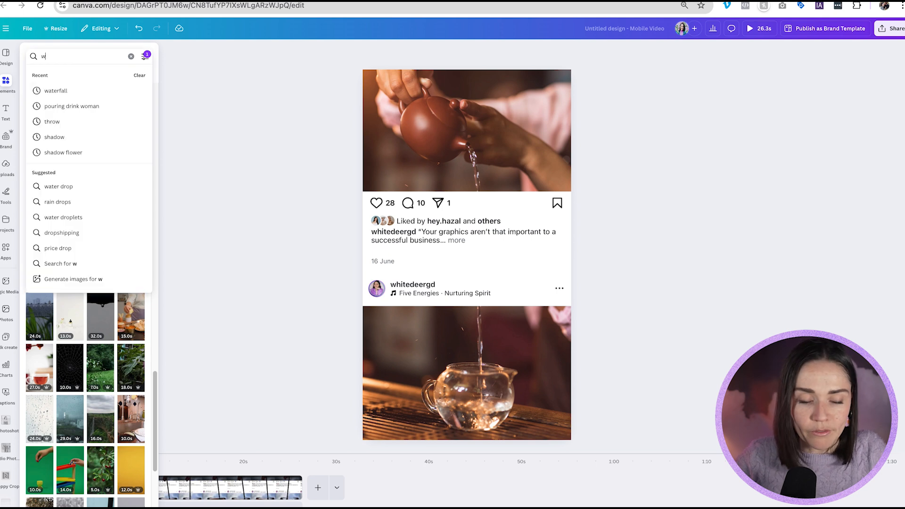
pyautogui.press('Return')
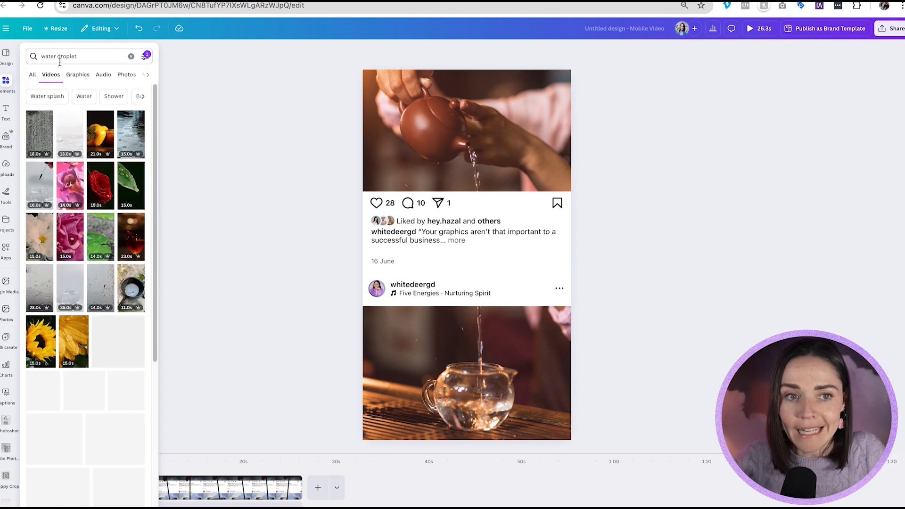
pyautogui.click(32, 75)
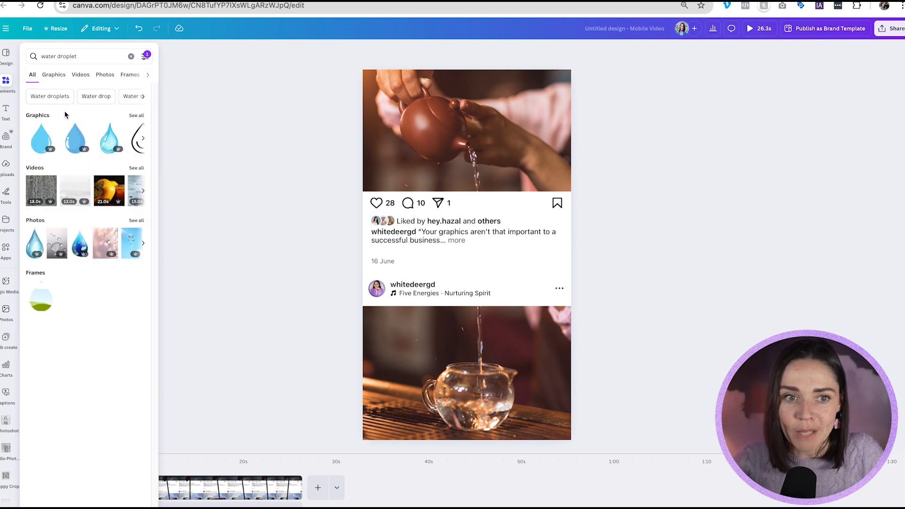
pyautogui.click(110, 138)
pyautogui.moveTo(547, 400); pyautogui.dragTo(480, 193)
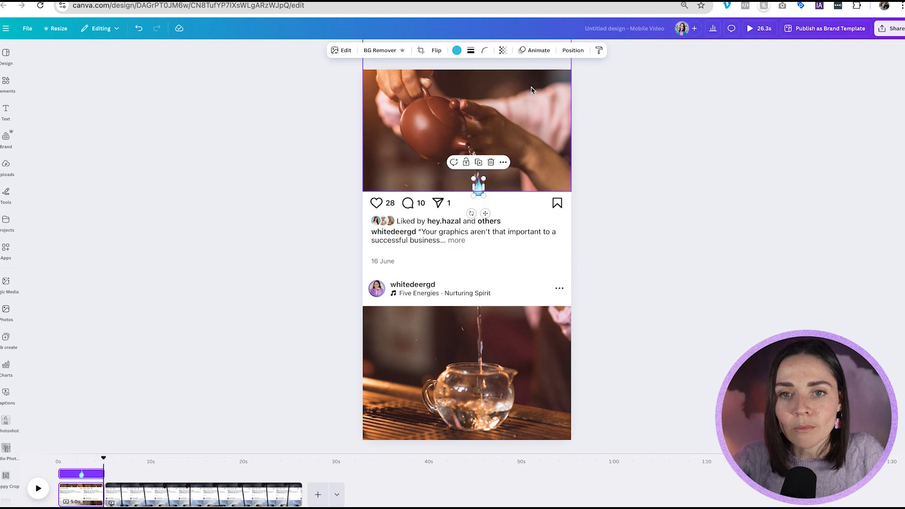
# Create a custom animation path moving the water droplet from the teapot photo down into the glass jug, at the slowest speed
pyautogui.click(530, 52)
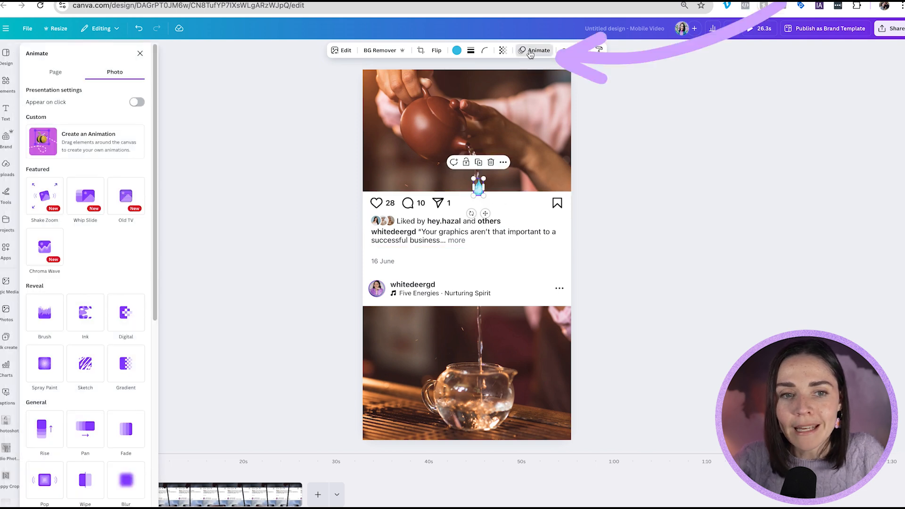
pyautogui.click(79, 148)
pyautogui.moveTo(479, 189)
pyautogui.mouseDown()
pyautogui.moveTo(478, 233)
pyautogui.moveTo(468, 243)
pyautogui.moveTo(460, 234)
pyautogui.moveTo(476, 243)
pyautogui.moveTo(483, 401)
pyautogui.mouseUp()
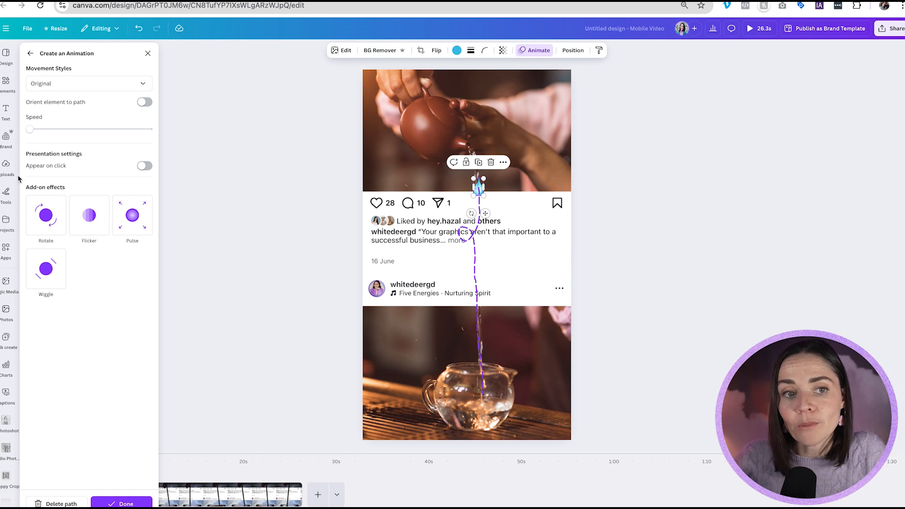
pyautogui.moveTo(35, 130)
pyautogui.mouseDown()
pyautogui.moveTo(85, 128)
pyautogui.moveTo(30, 128)
pyautogui.mouseUp()
pyautogui.click(59, 84)
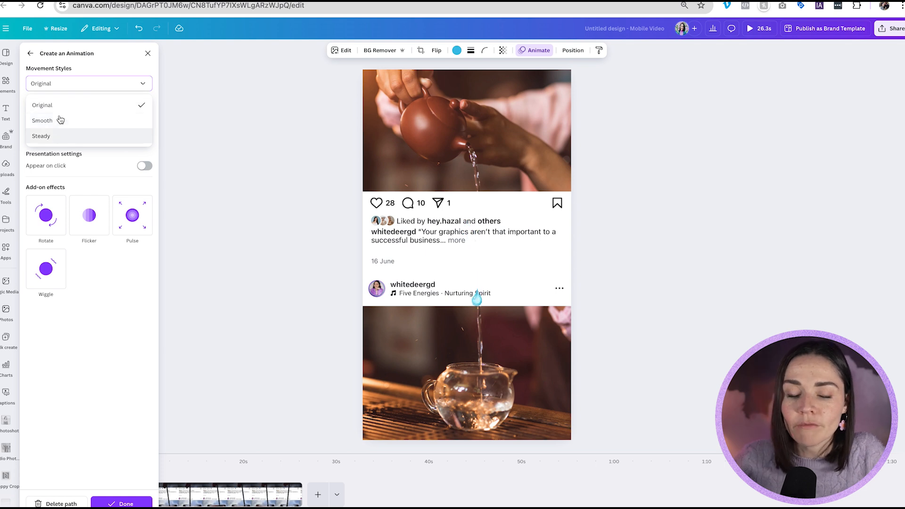
pyautogui.click(121, 504)
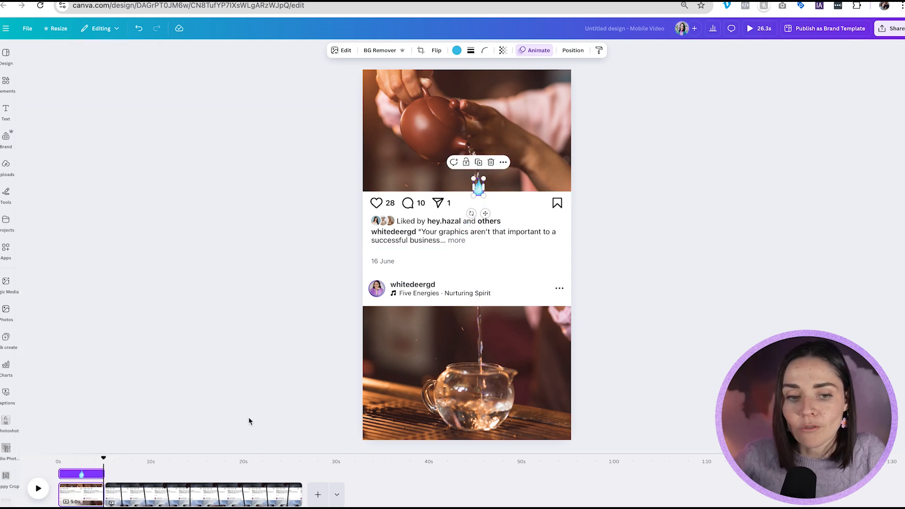
# Set up an MP4 video download limited to the teacup page, choosing Current page (Page 2)
pyautogui.click(182, 494)
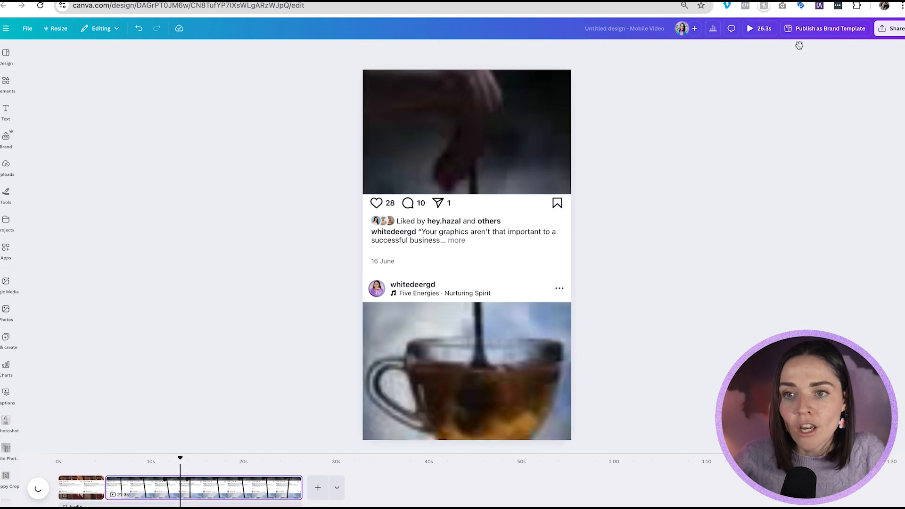
pyautogui.click(891, 31)
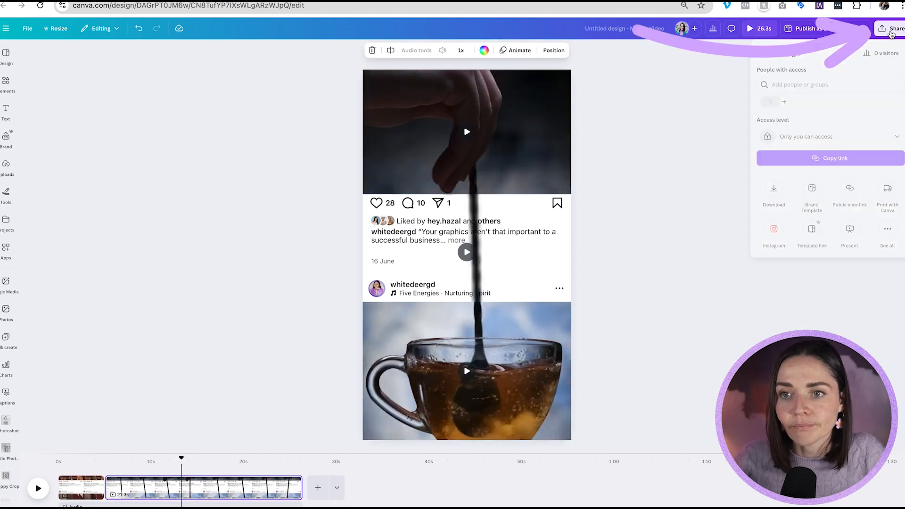
pyautogui.click(774, 191)
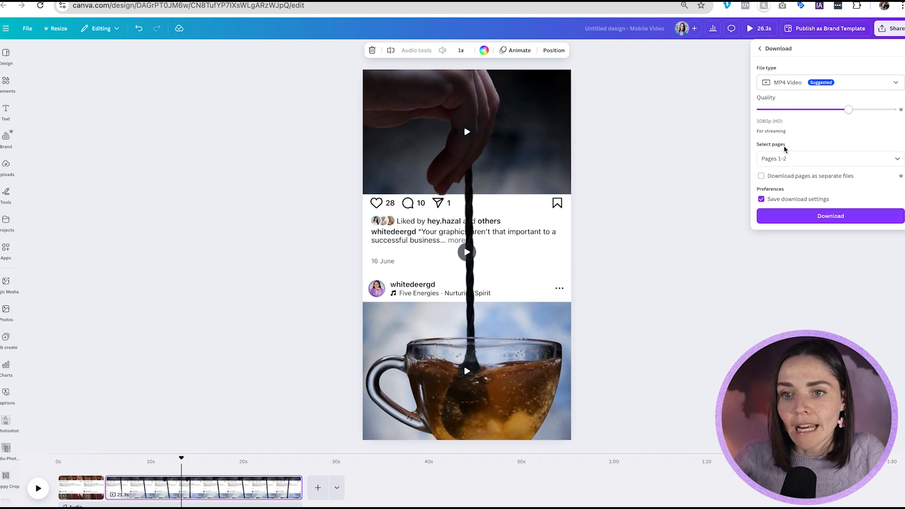
pyautogui.click(898, 160)
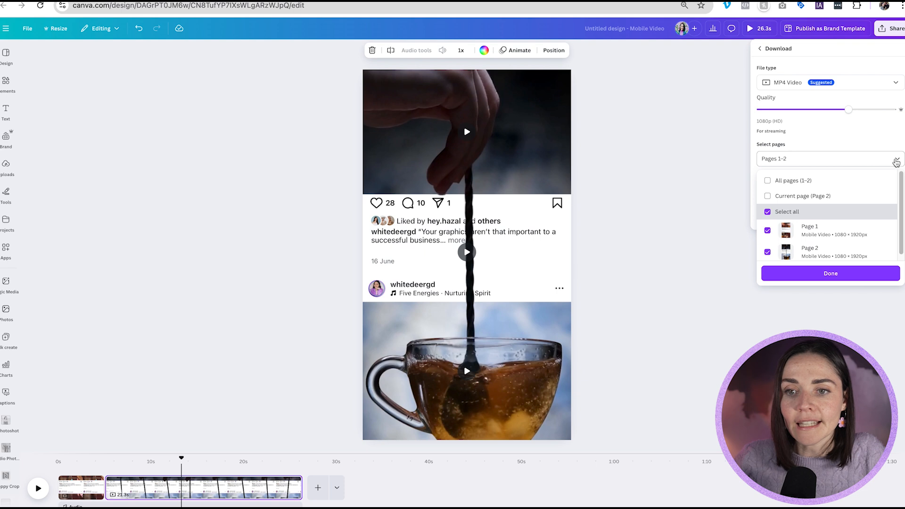
pyautogui.click(787, 198)
pyautogui.click(826, 276)
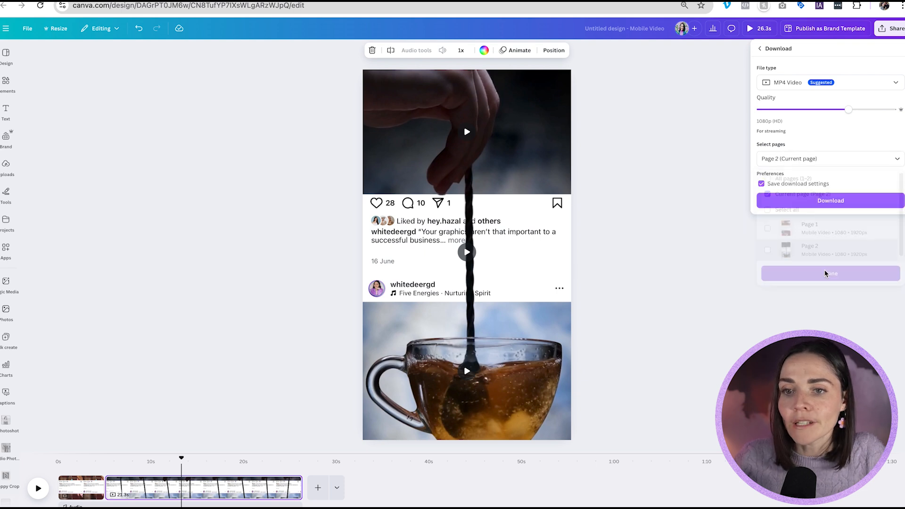